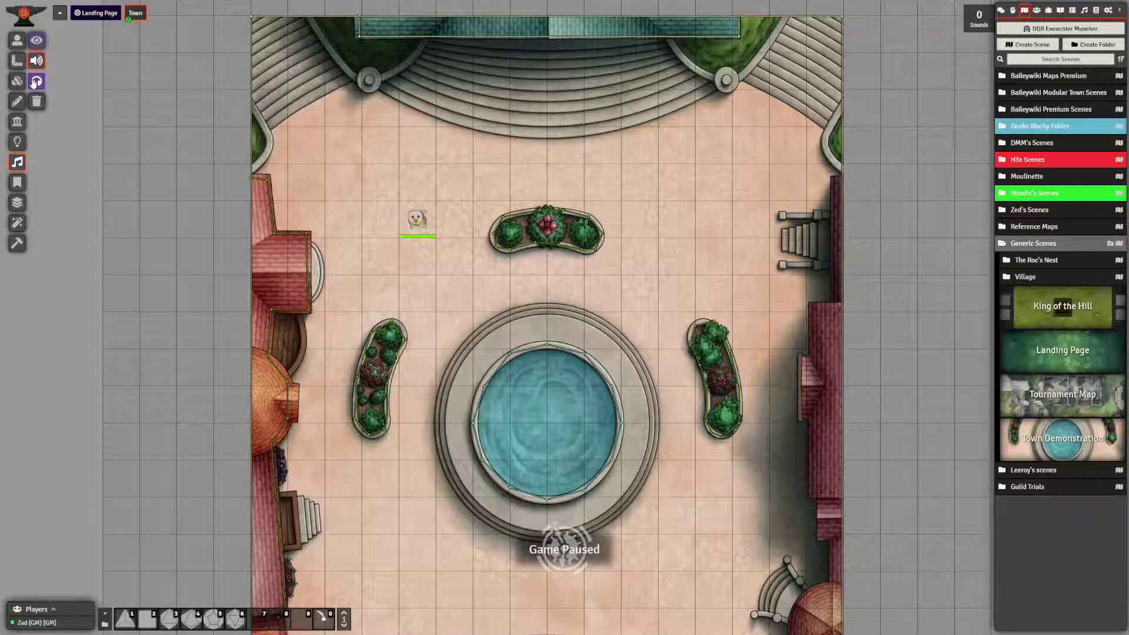
# Draw a Local Sound ambient source at the fountain's upper rim with an effect radius of about 31 grid units.
pyautogui.scroll(-5, 564, 330)
pyautogui.scroll(3, 564, 347)
pyautogui.moveTo(569, 359); pyautogui.dragTo(579, 388)
pyautogui.scroll(-2, 576, 193)
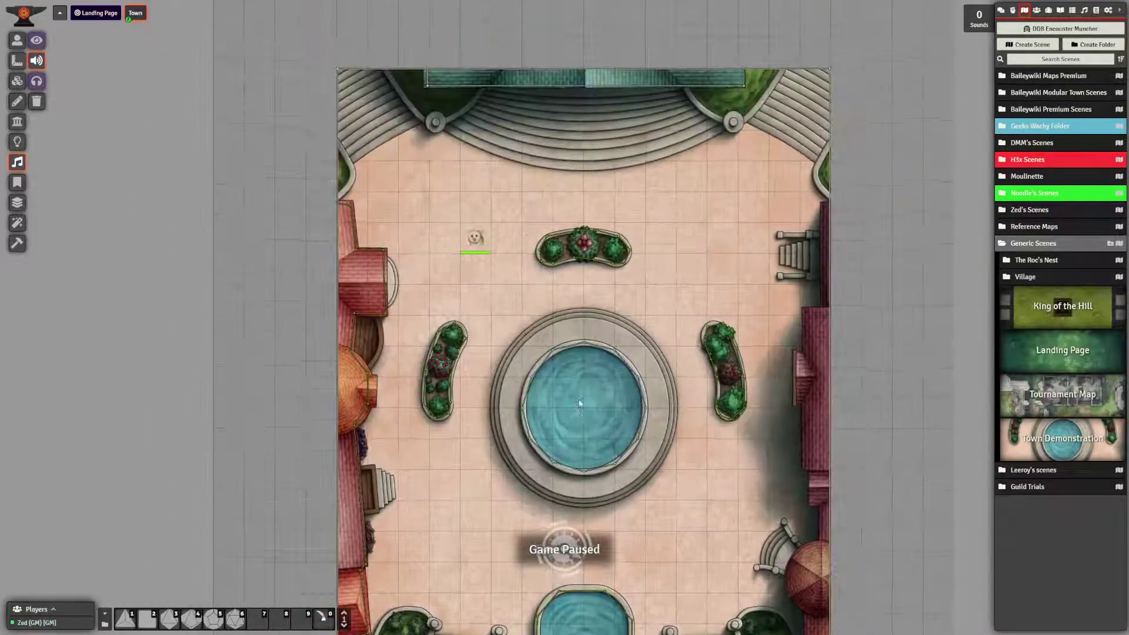
pyautogui.scroll(3, 509, 379)
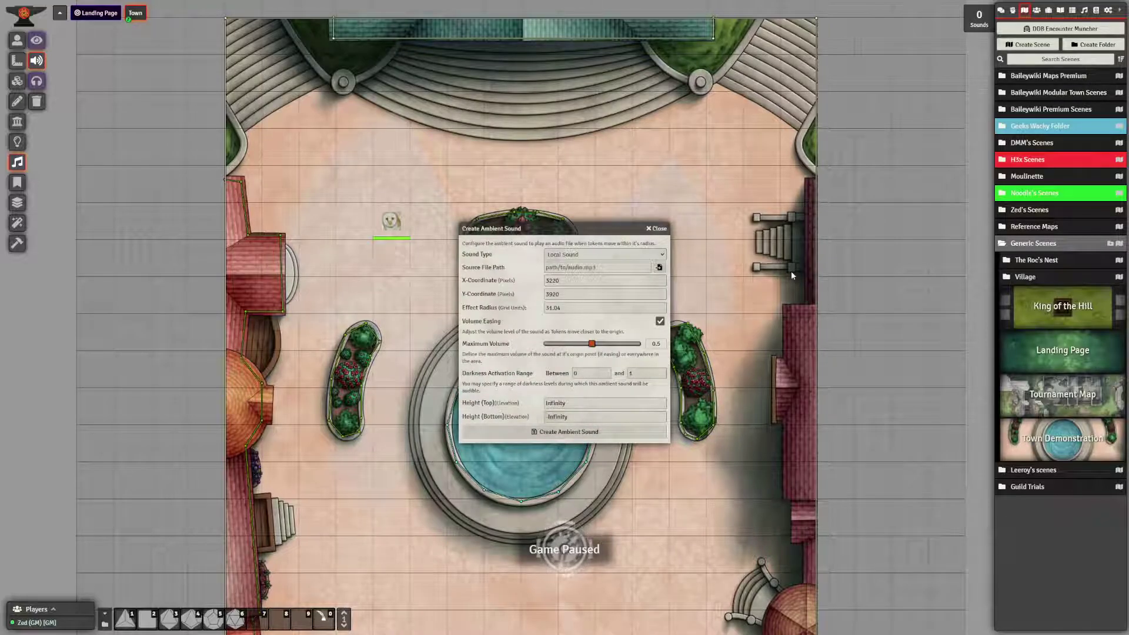
pyautogui.moveTo(791, 276); pyautogui.dragTo(685, 304)
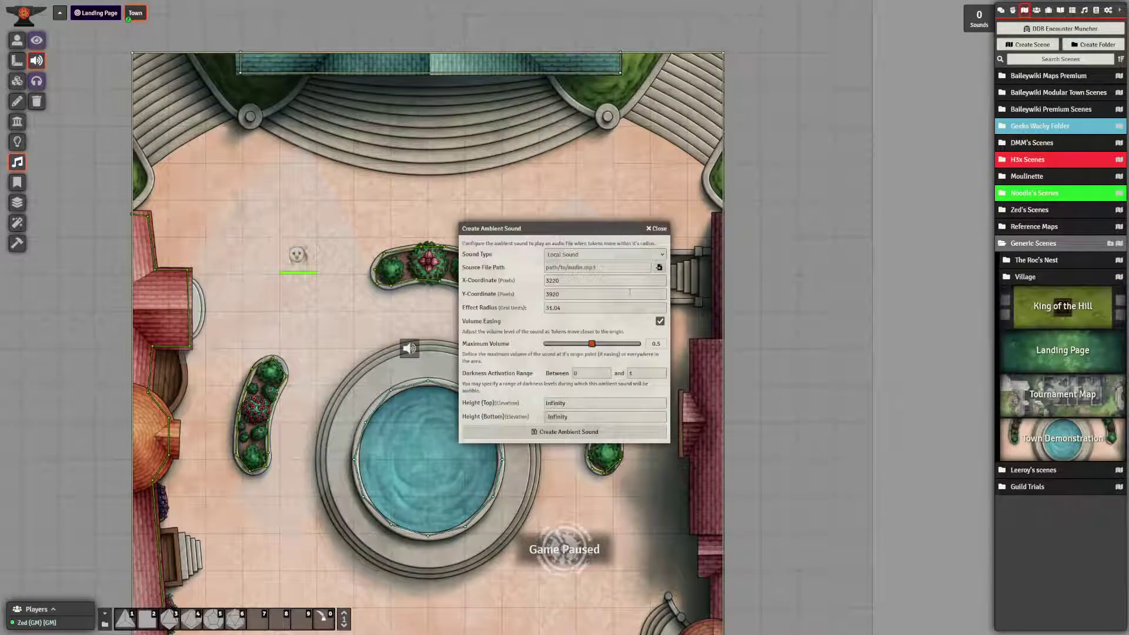
pyautogui.click(629, 257)
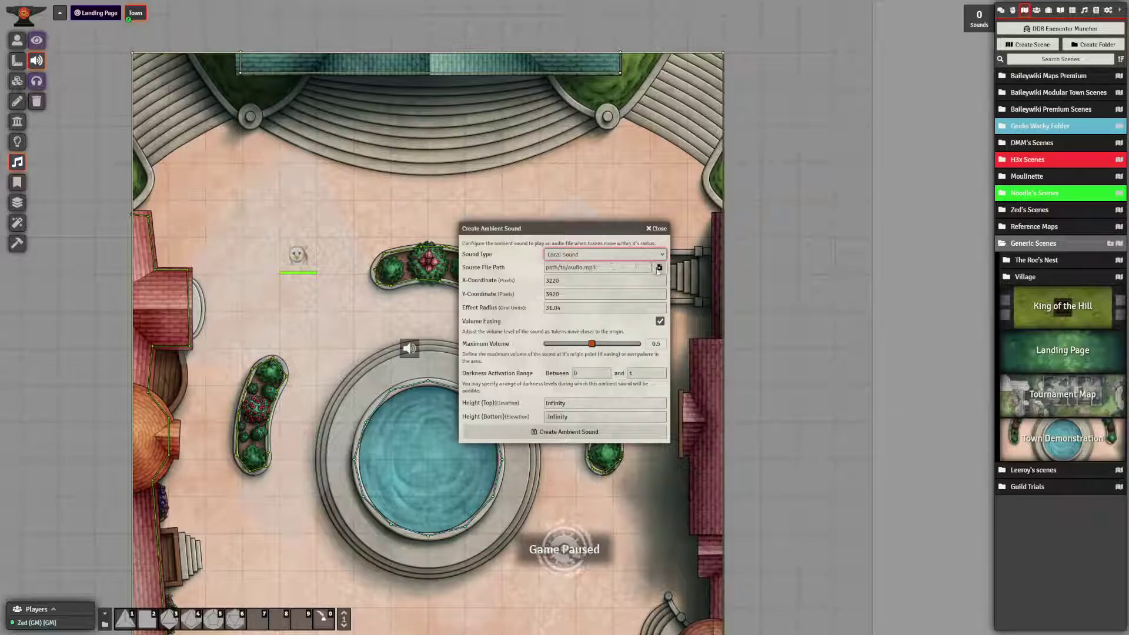
# Browse for the sound's source audio file and go up to the moulinette folder.
pyautogui.click(659, 268)
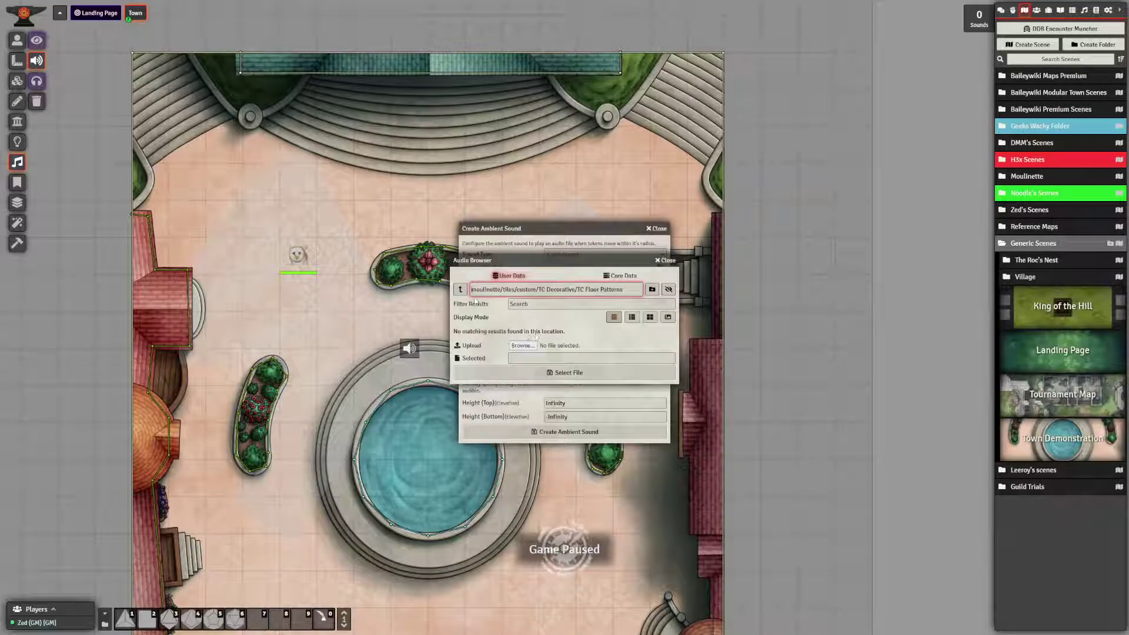
pyautogui.click(460, 290)
pyautogui.click(460, 289)
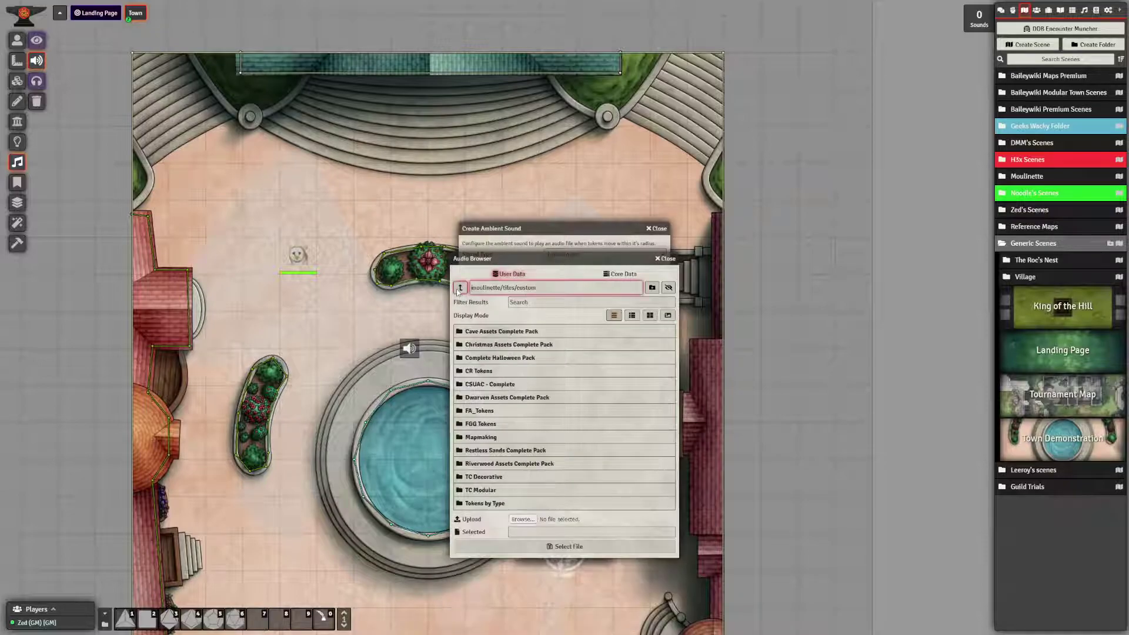
pyautogui.click(460, 288)
pyautogui.click(460, 288)
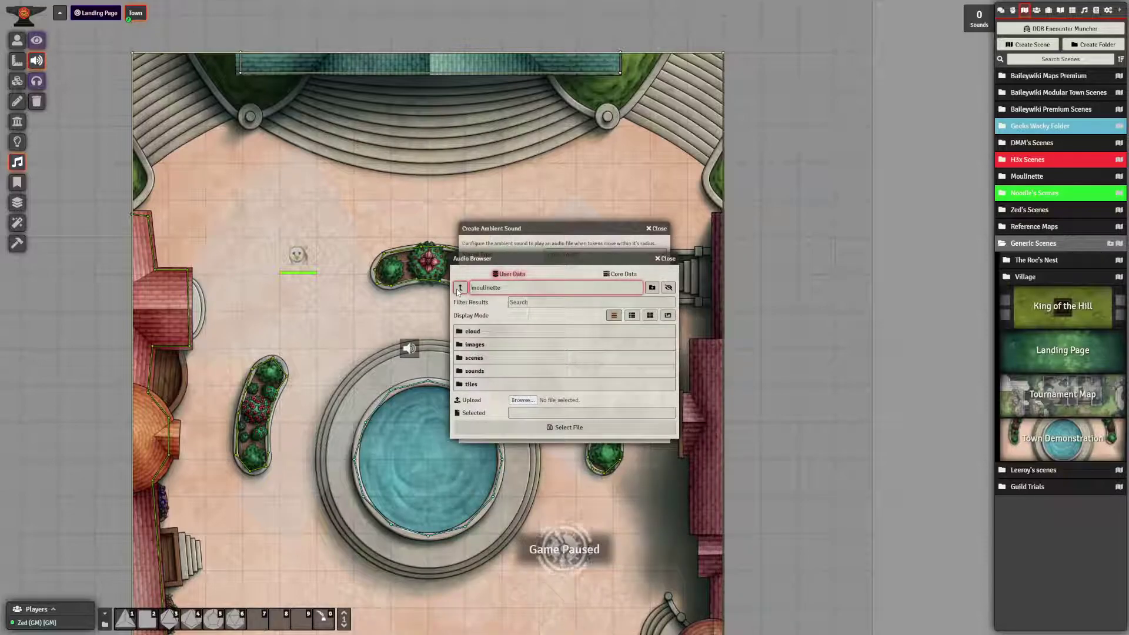
# Look for audio files in the moulinette cloud and scenes folders, and return to the user data root.
pyautogui.click(469, 332)
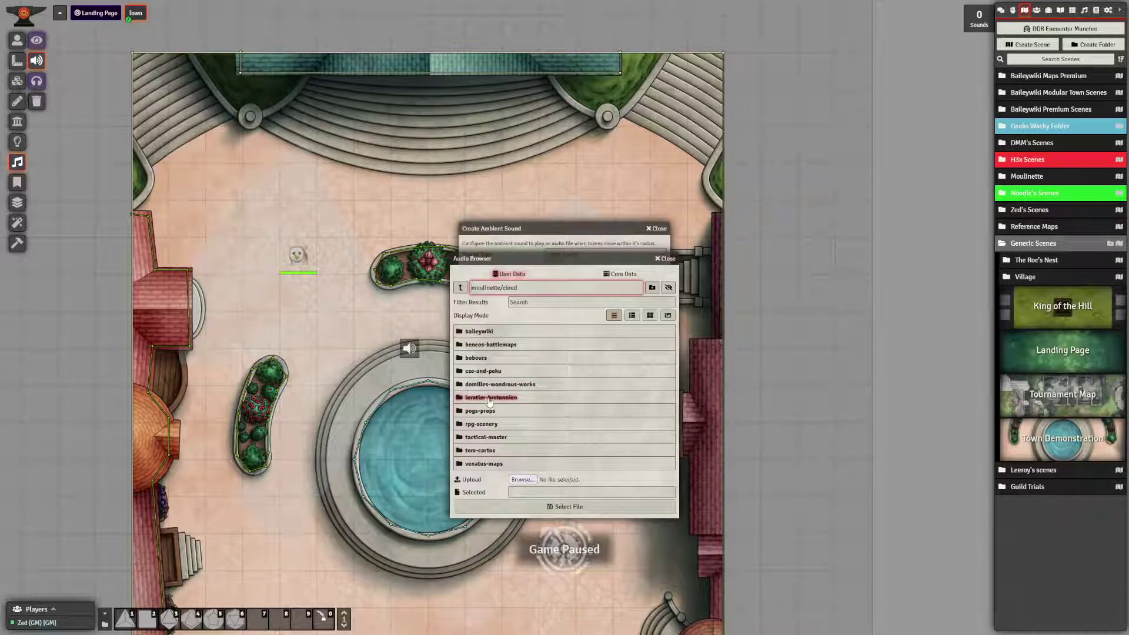
pyautogui.click(460, 289)
pyautogui.click(474, 357)
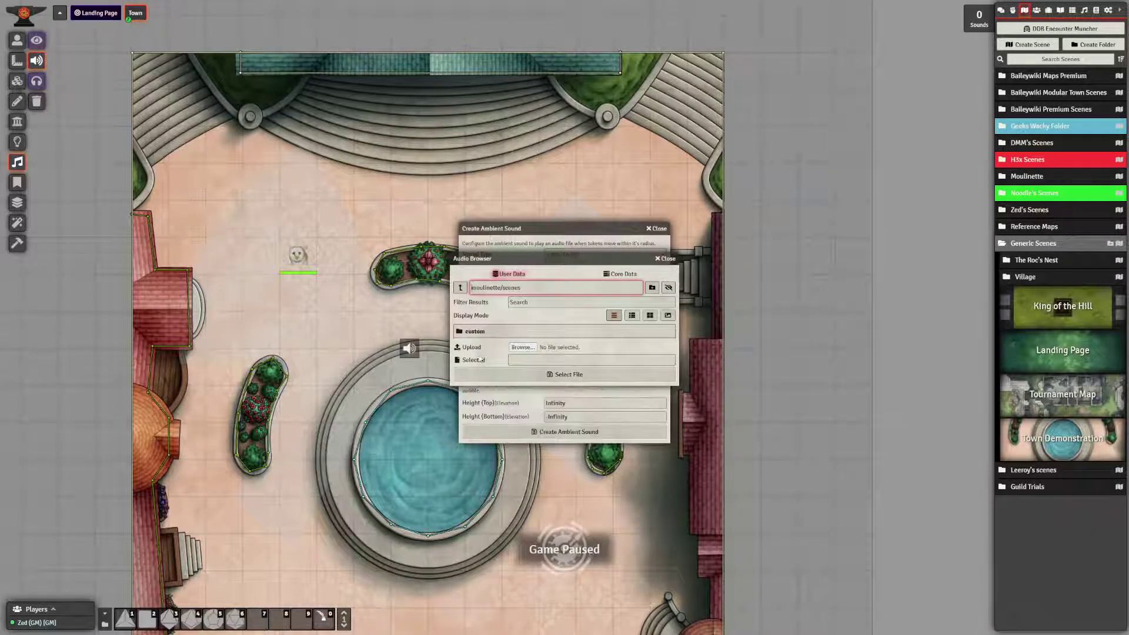
pyautogui.click(474, 331)
pyautogui.click(462, 288)
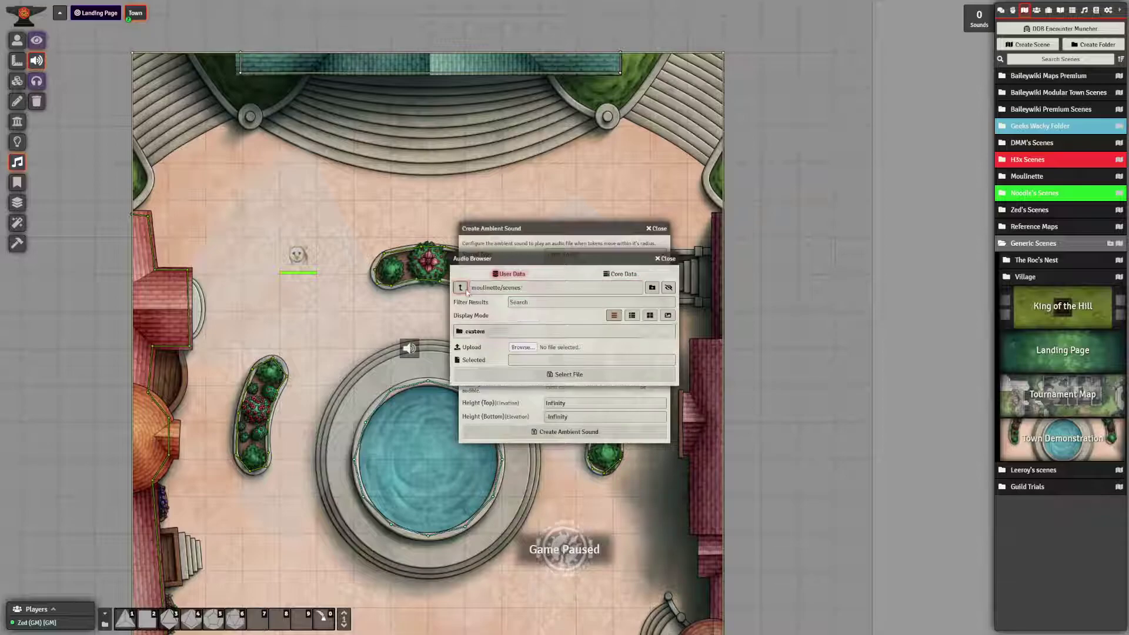
pyautogui.click(461, 288)
pyautogui.click(462, 288)
# Open the audio folder of the mad-summerbun module under modules.
pyautogui.click(477, 357)
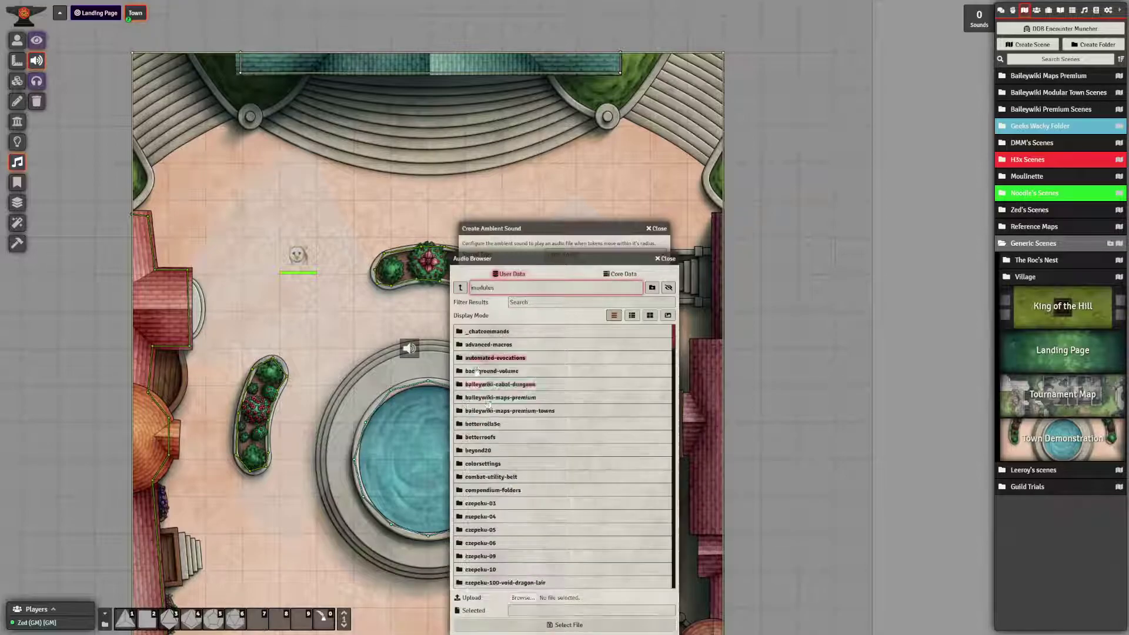
pyautogui.scroll(-15, 532, 427)
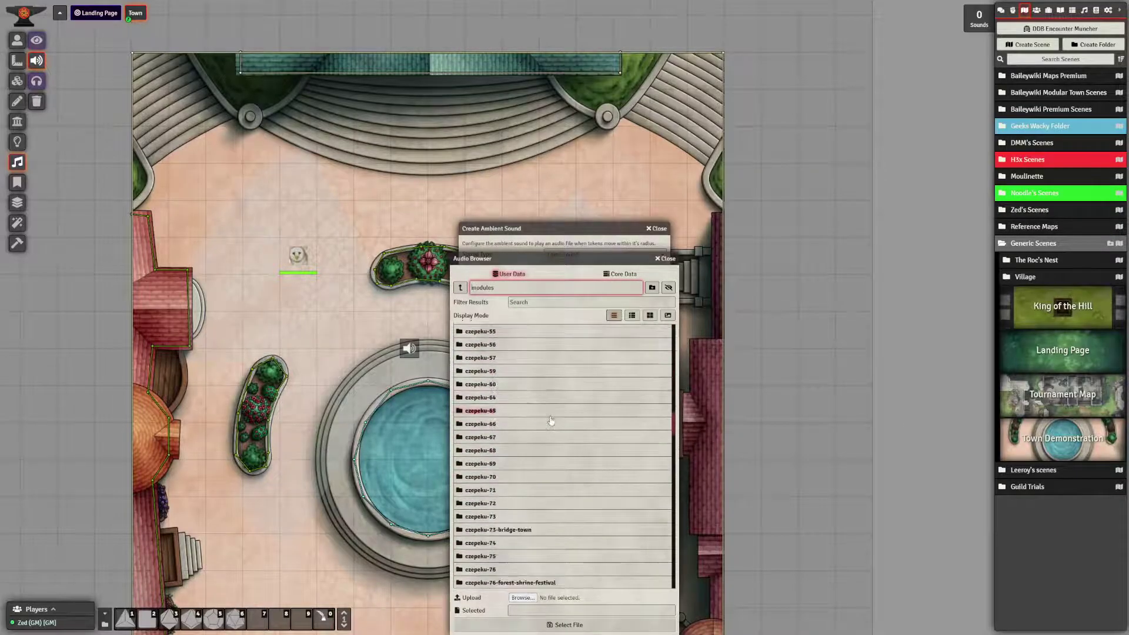
pyautogui.scroll(-15, 554, 419)
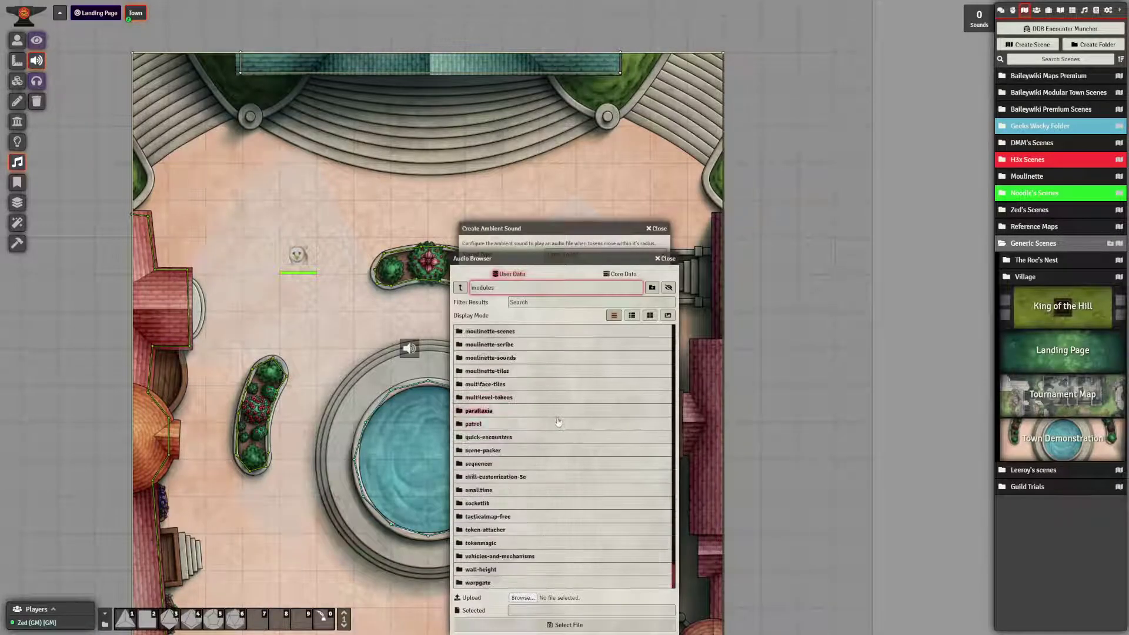
pyautogui.scroll(2, 506, 439)
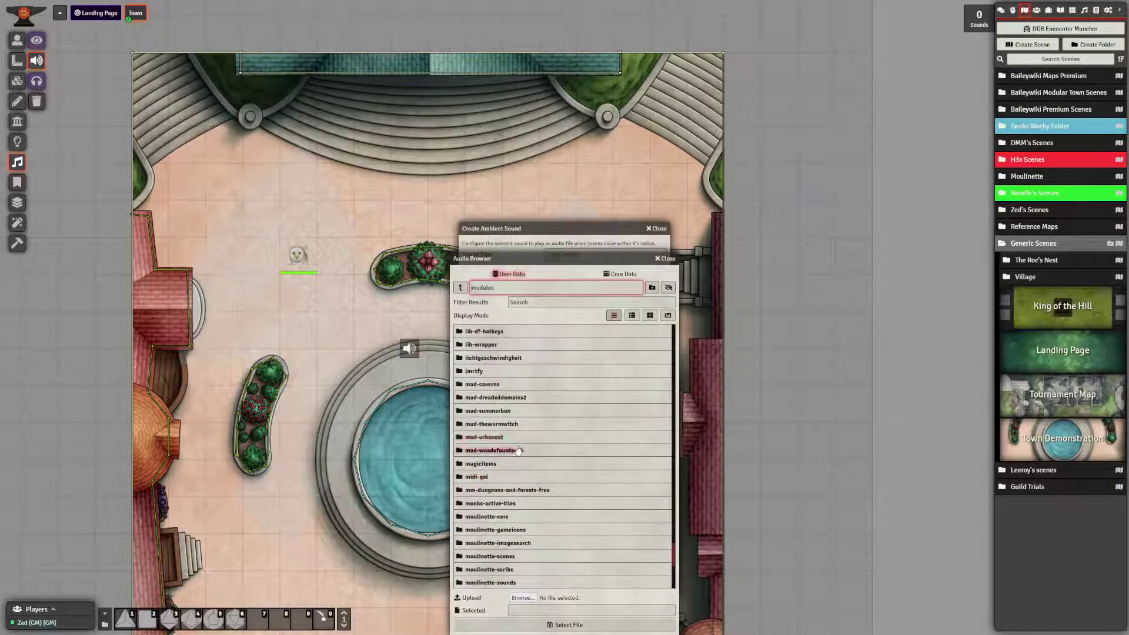
pyautogui.click(486, 411)
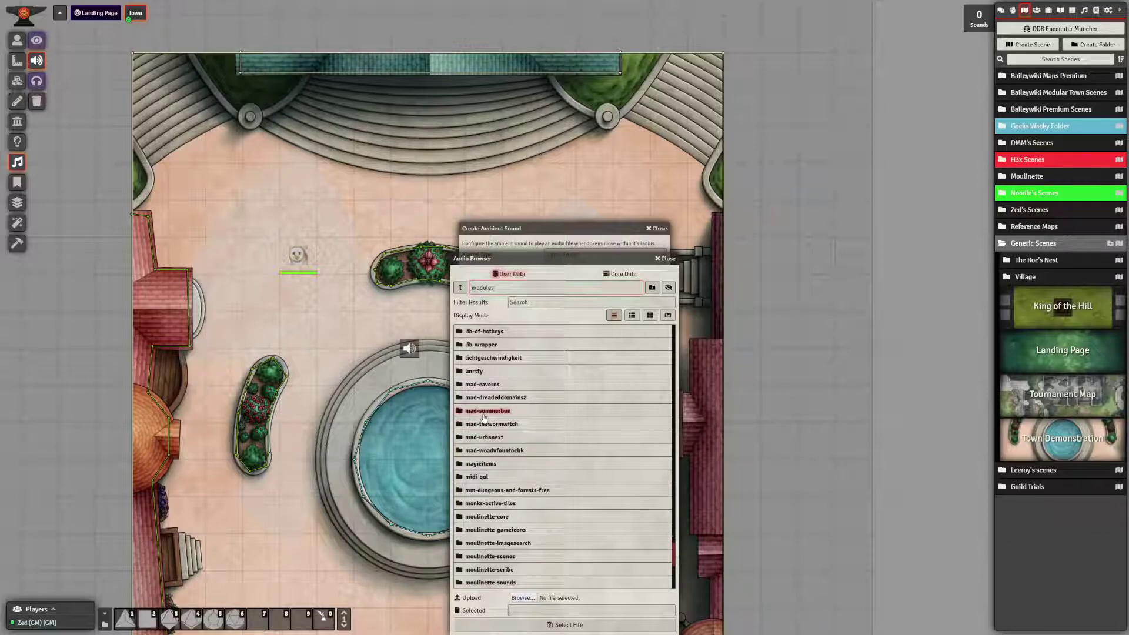
pyautogui.click(473, 331)
# Choose River.ogg as the source file and create the ambient sound.
pyautogui.scroll(-3, 527, 417)
pyautogui.scroll(-5, 527, 417)
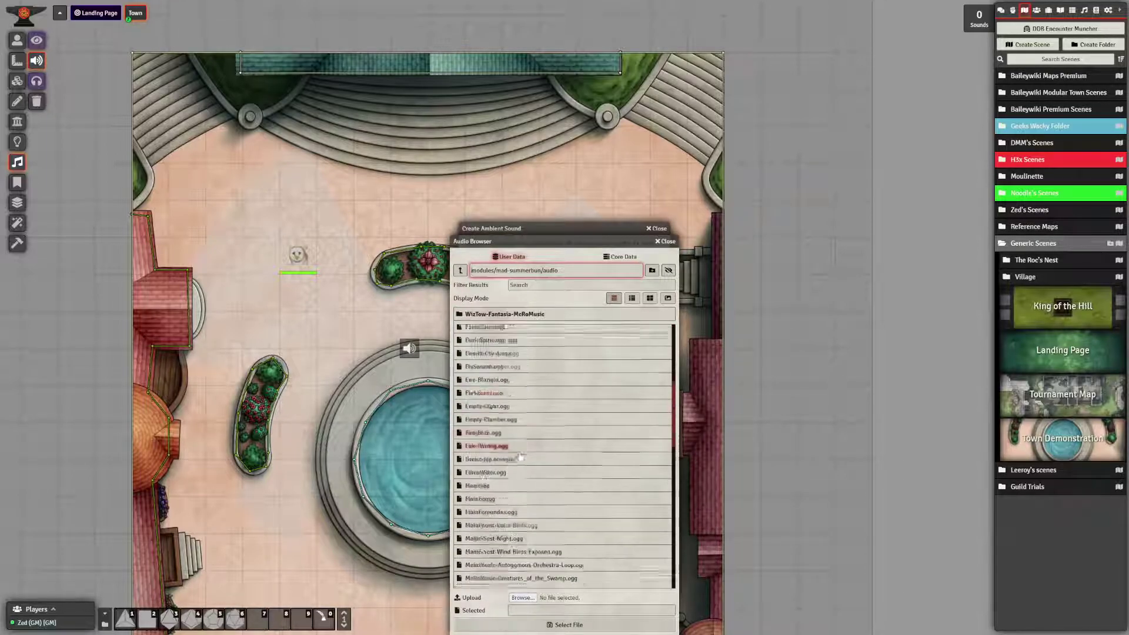
pyautogui.scroll(-2, 551, 421)
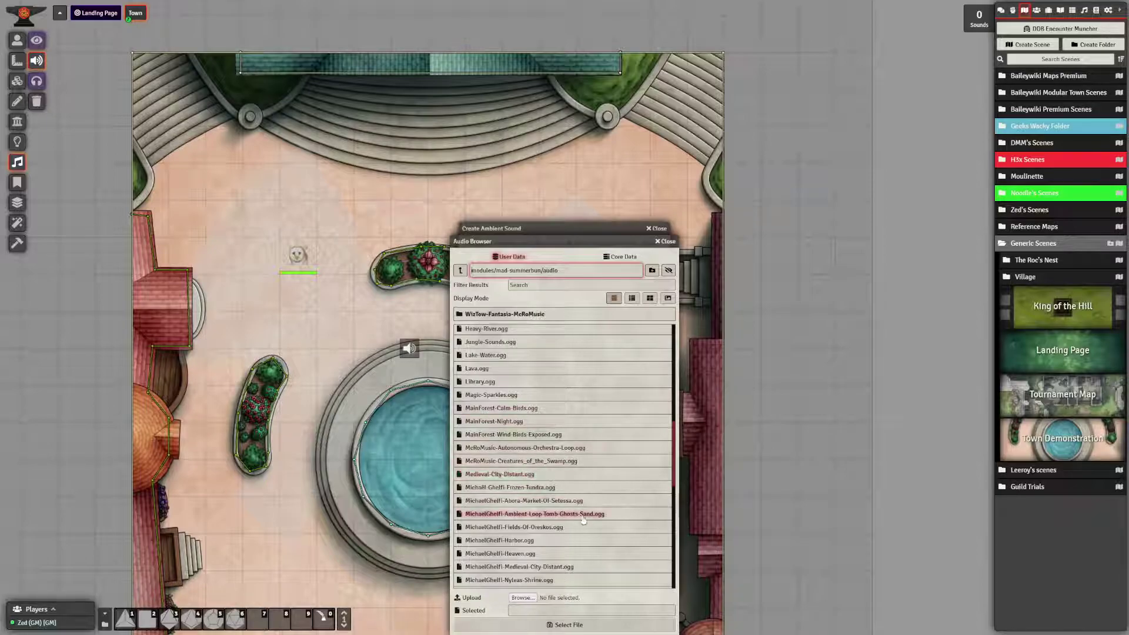
pyautogui.scroll(-2, 580, 412)
pyautogui.scroll(-1, 580, 424)
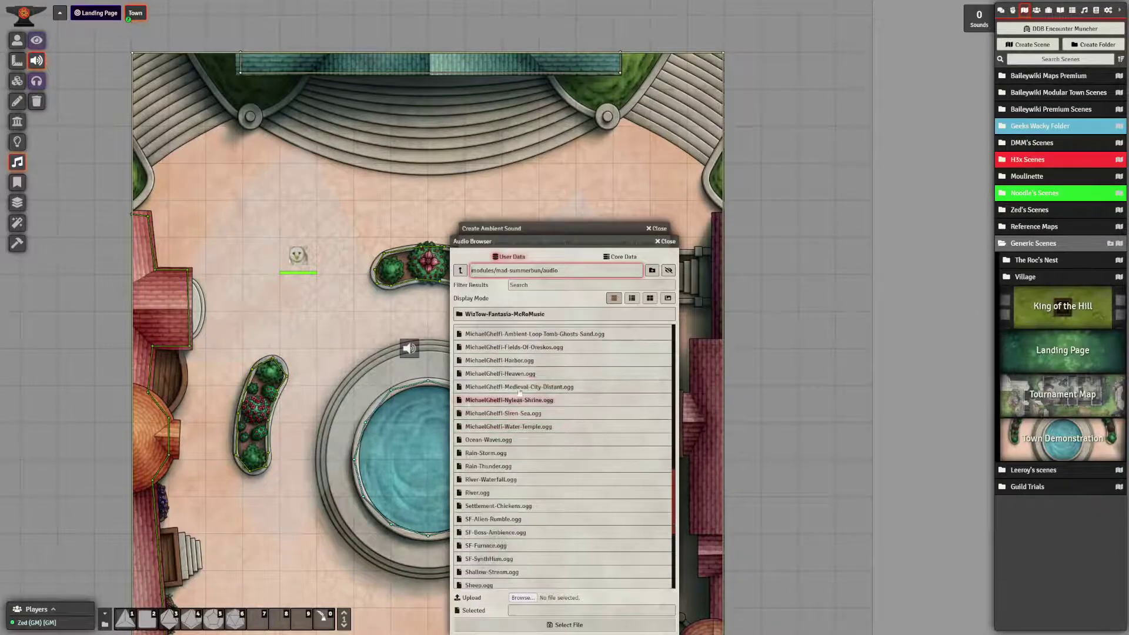
pyautogui.click(488, 493)
pyautogui.click(550, 625)
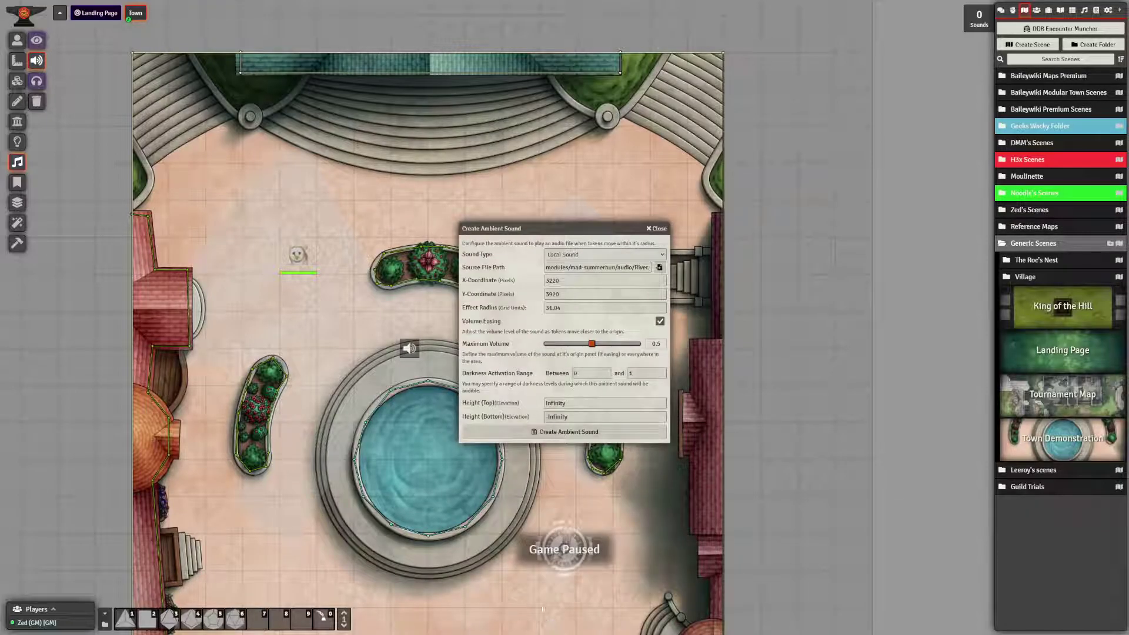
pyautogui.click(540, 434)
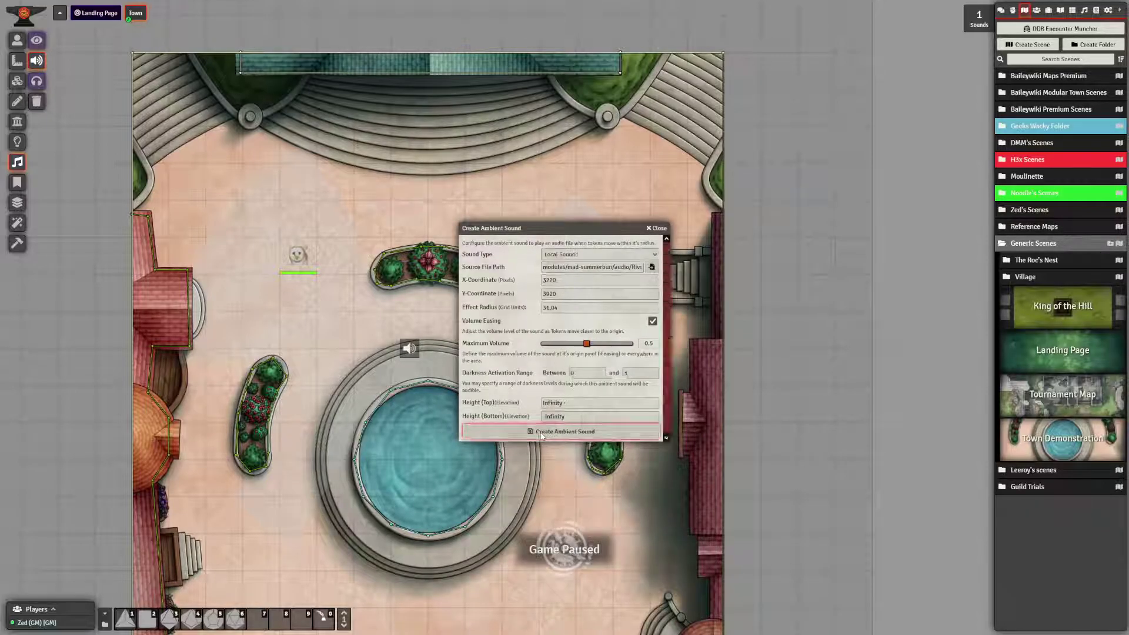
# Select the token north-west of the fountain to listen to the ambient sound.
pyautogui.click(24, 41)
pyautogui.click(297, 256)
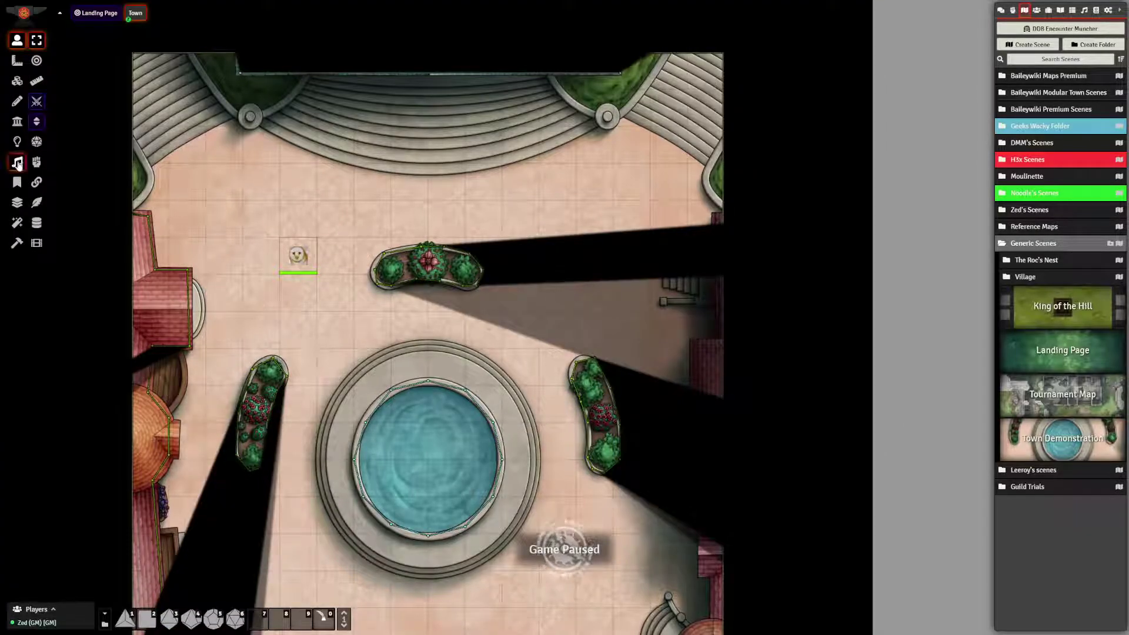
# Set the fountain sound's maximum volume to 1 and its sound type to Global Sound, and update it.
pyautogui.click(17, 163)
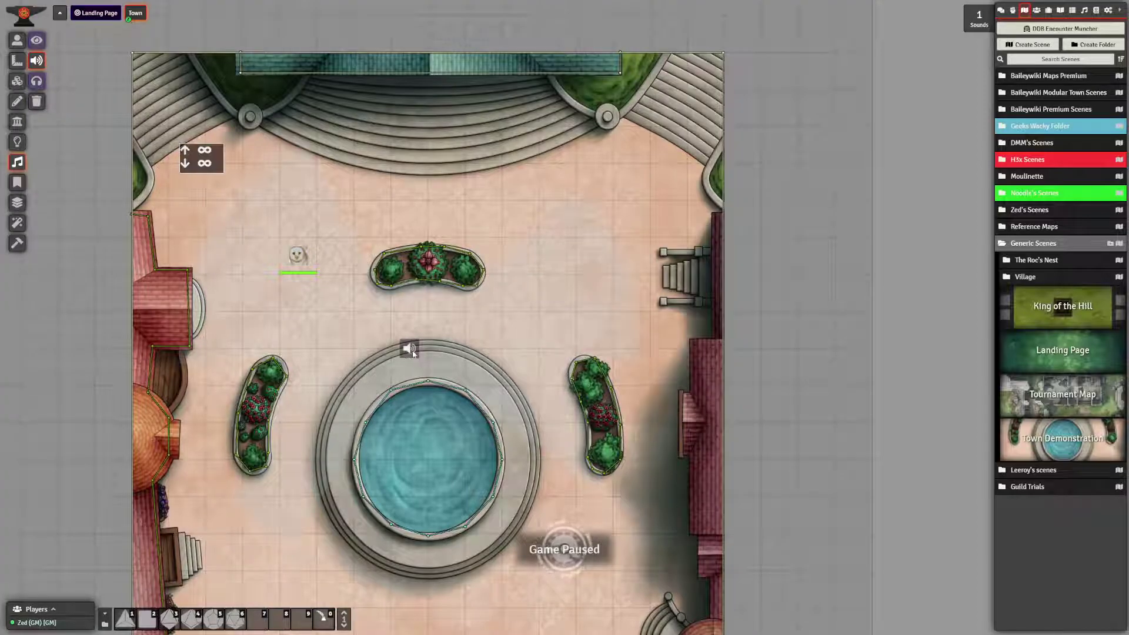
pyautogui.doubleClick(409, 349)
pyautogui.moveTo(599, 347); pyautogui.dragTo(640, 344)
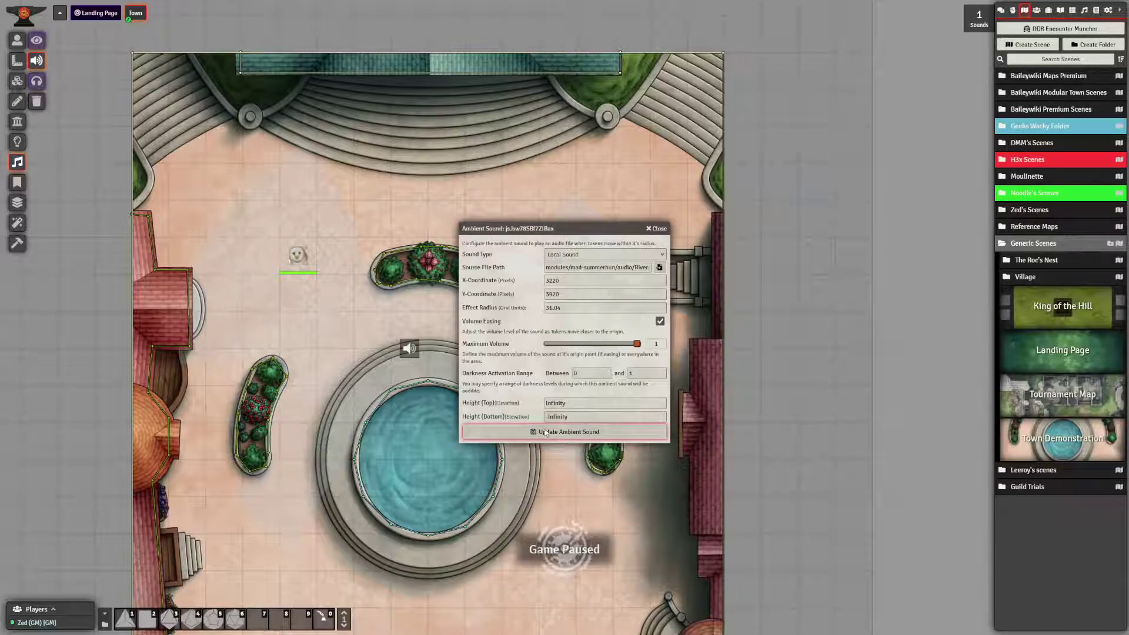
pyautogui.click(605, 254)
pyautogui.click(589, 279)
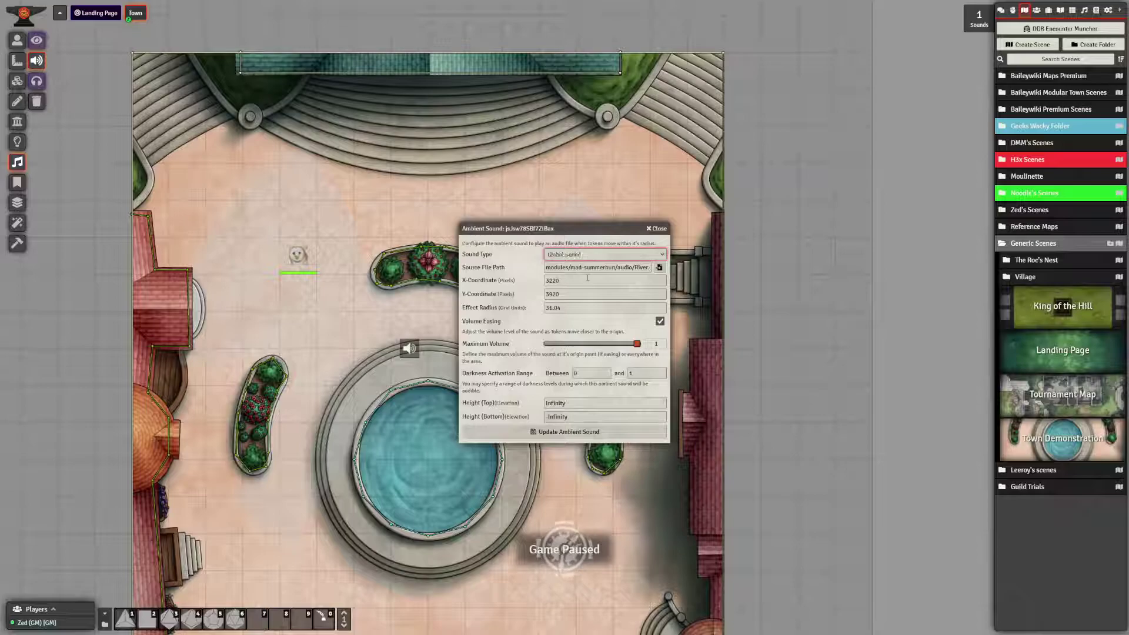
pyautogui.click(576, 433)
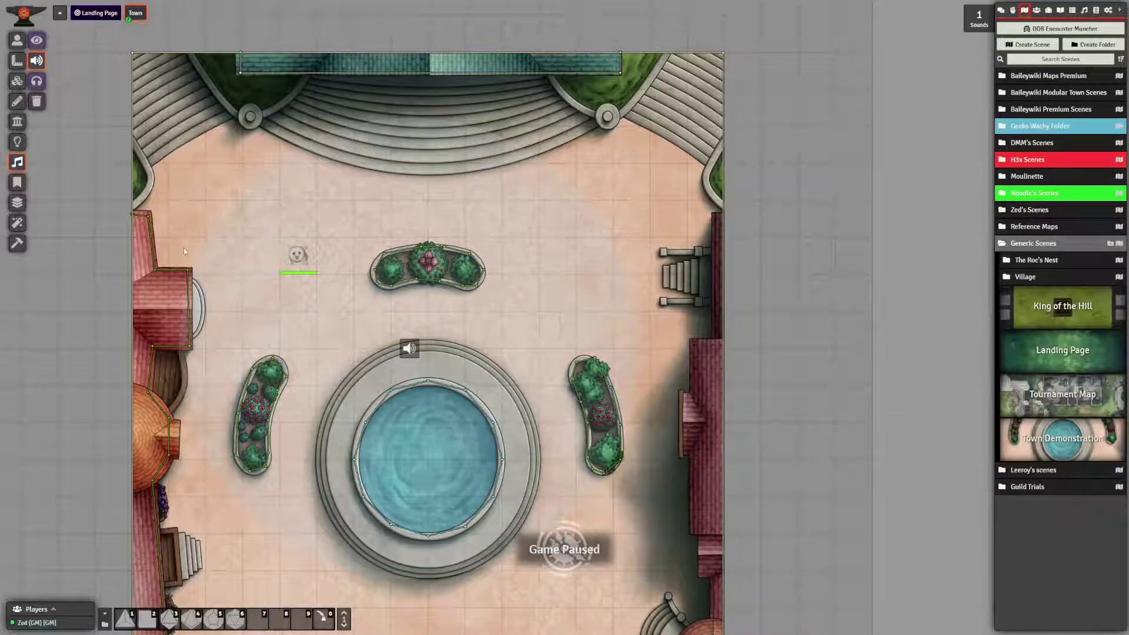
# Test the global sound by moving the token to the fountain's rim and back out to the plaza's north-west corner.
pyautogui.click(17, 40)
pyautogui.click(300, 255)
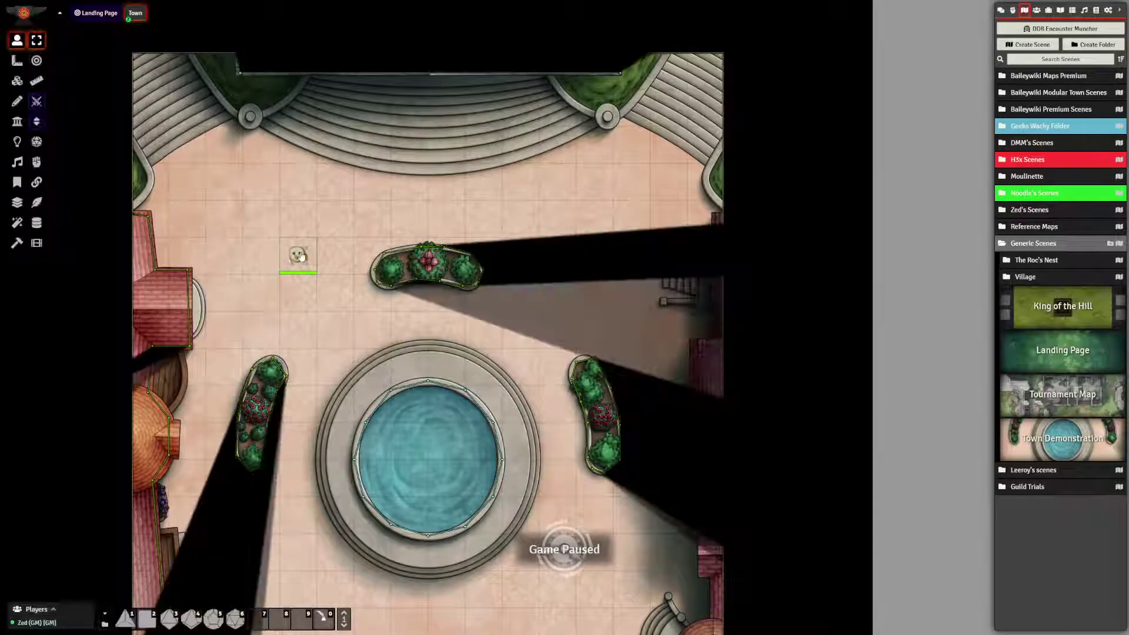
pyautogui.moveTo(300, 255); pyautogui.dragTo(374, 333)
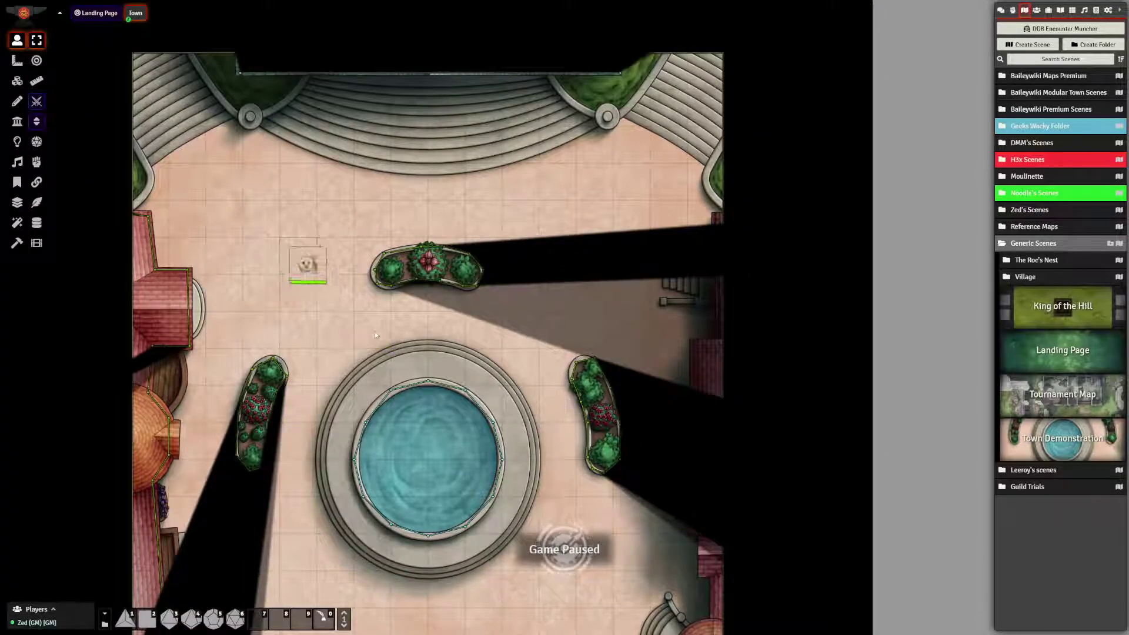
pyautogui.hotkey('Down', 'Right')
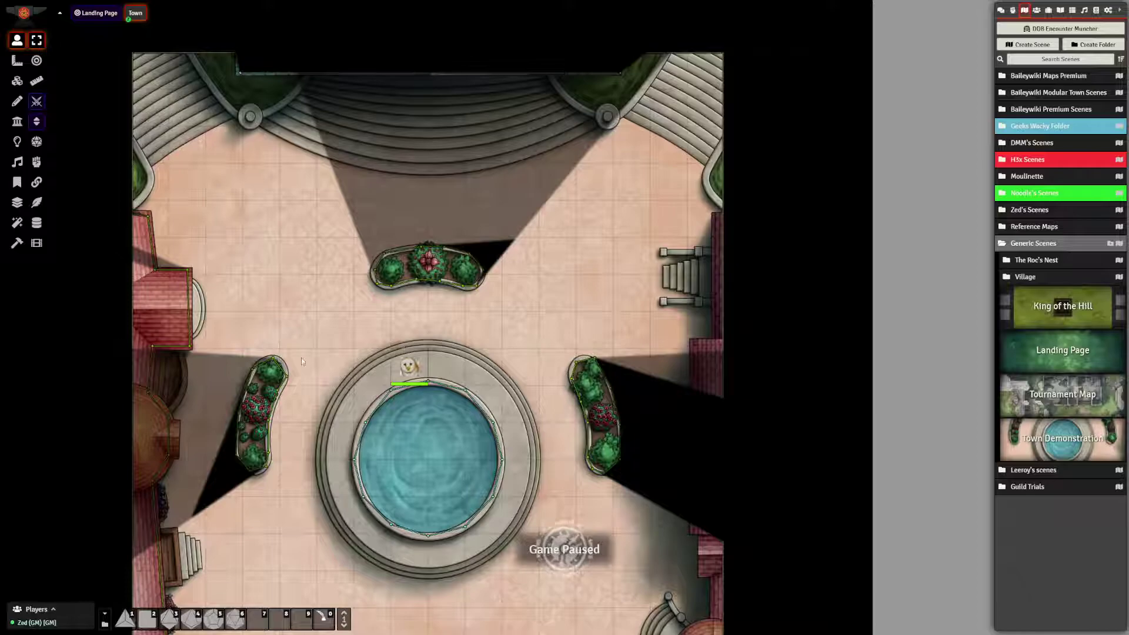
pyautogui.press('Up')
pyautogui.moveTo(410, 328); pyautogui.dragTo(338, 299)
pyautogui.hotkey('Up', 'Left')
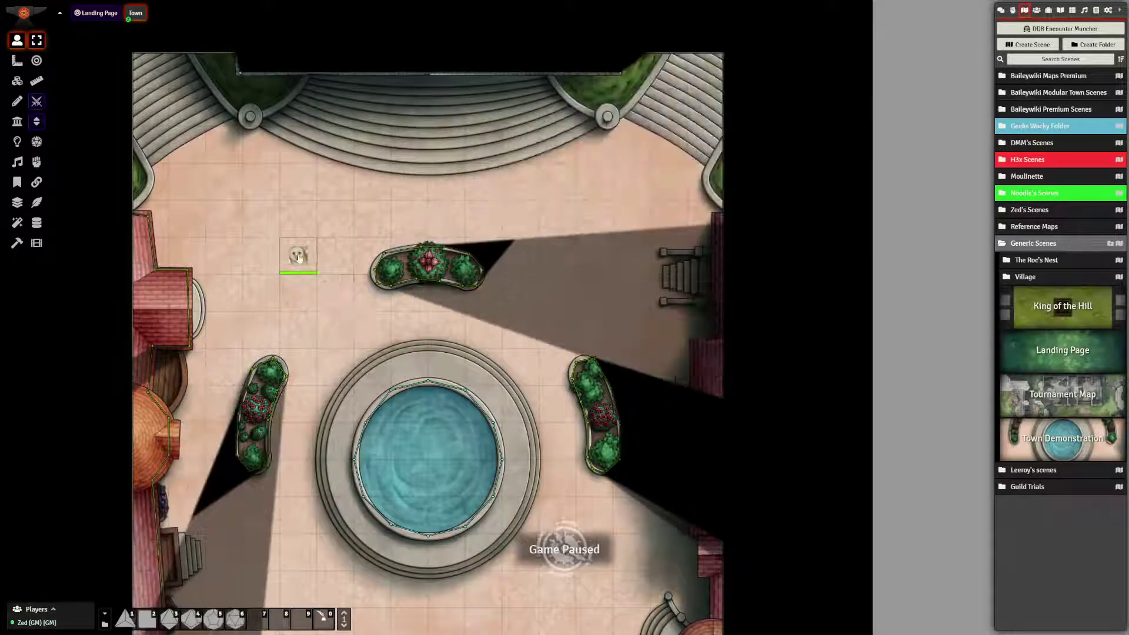
pyautogui.hotkey('Up', 'Left')
pyautogui.hotkey('Up', 'Left')
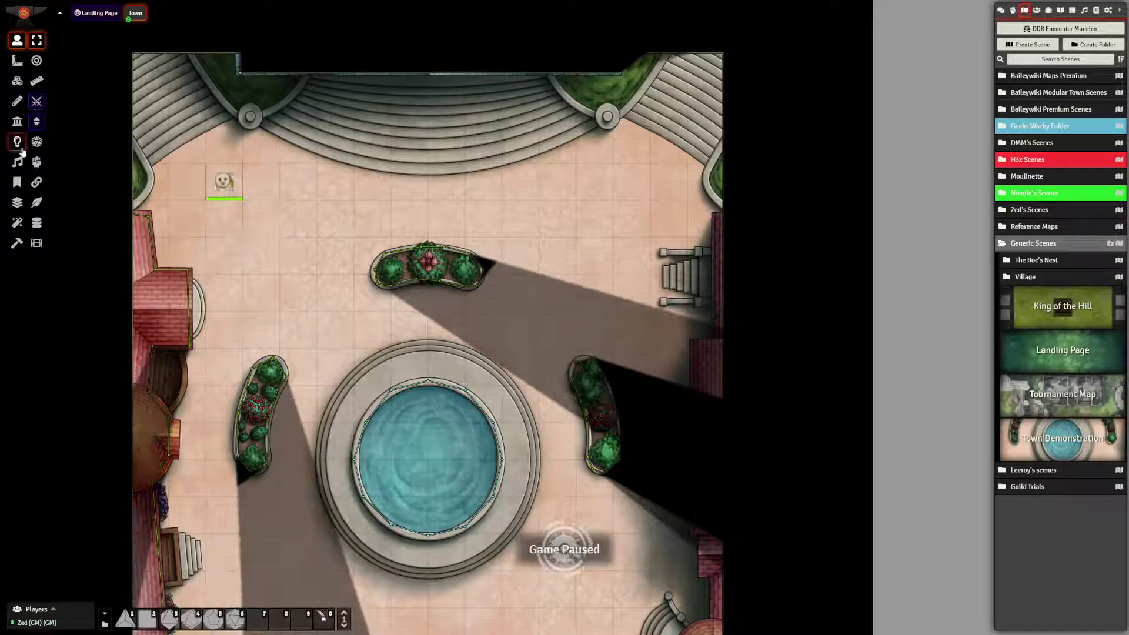
# Review the fountain sound's effect radius and volume easing settings, and update the sound.
pyautogui.click(17, 162)
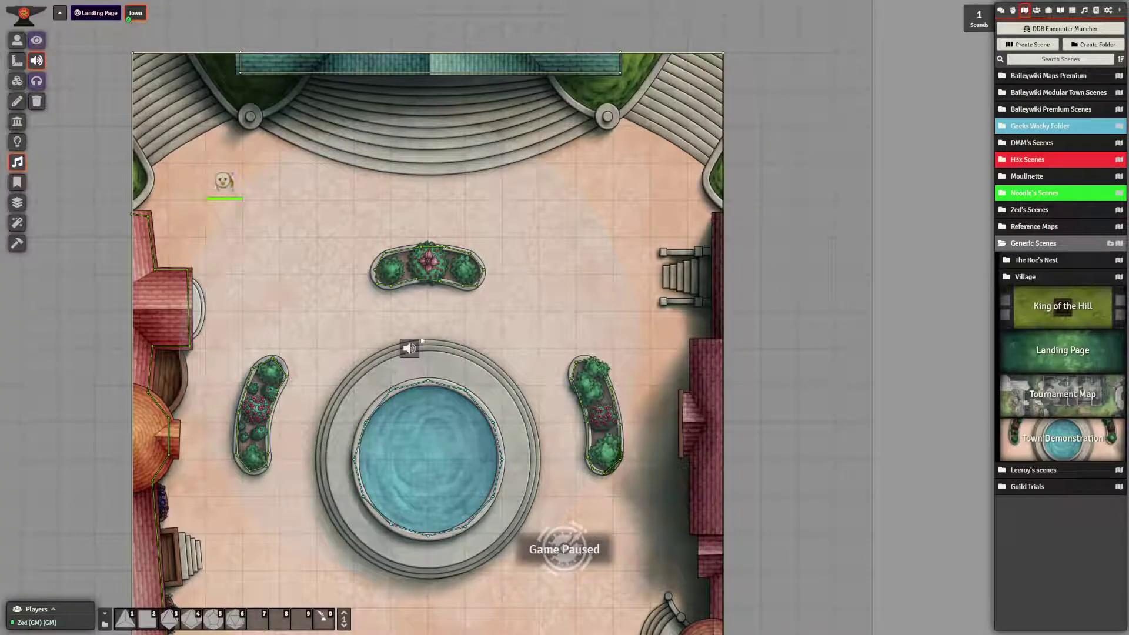
pyautogui.doubleClick(410, 350)
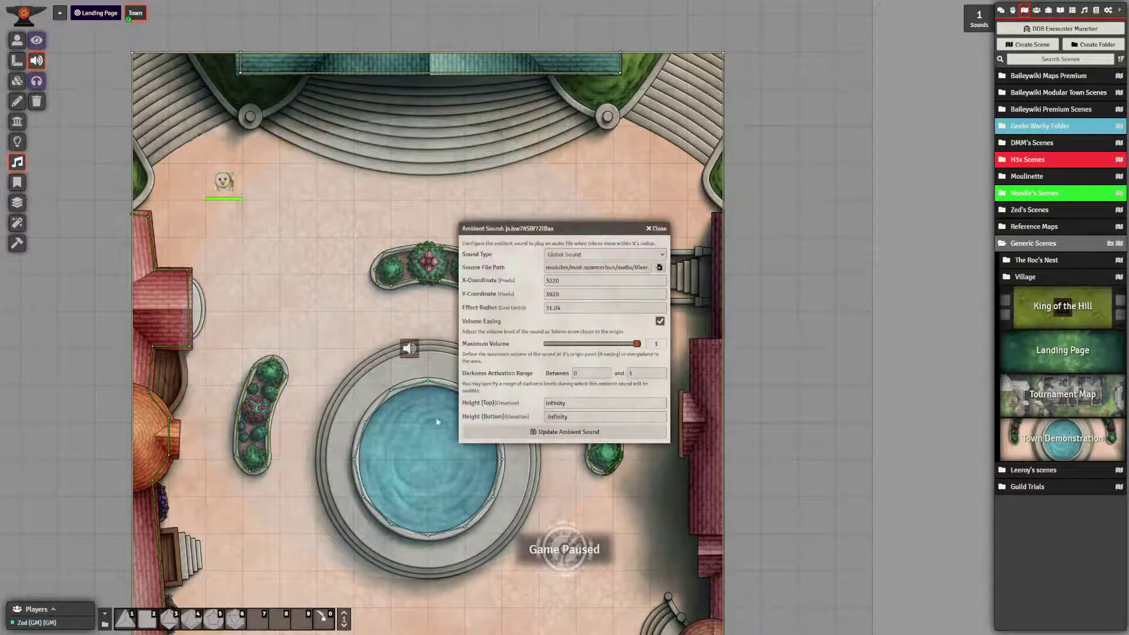
pyautogui.doubleClick(587, 307)
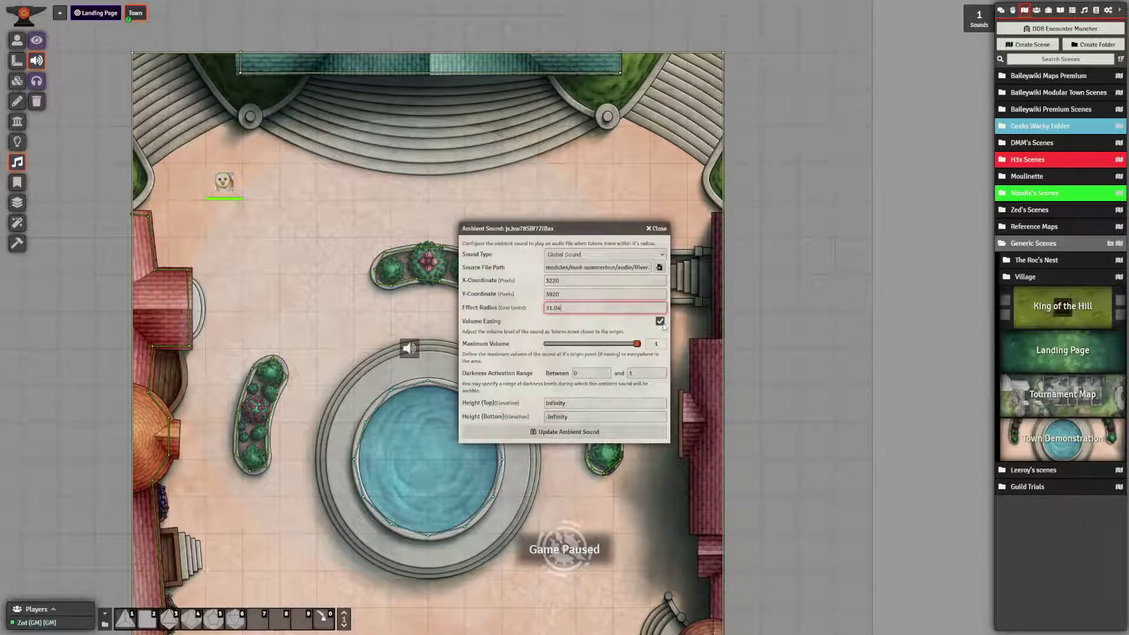
pyautogui.click(565, 432)
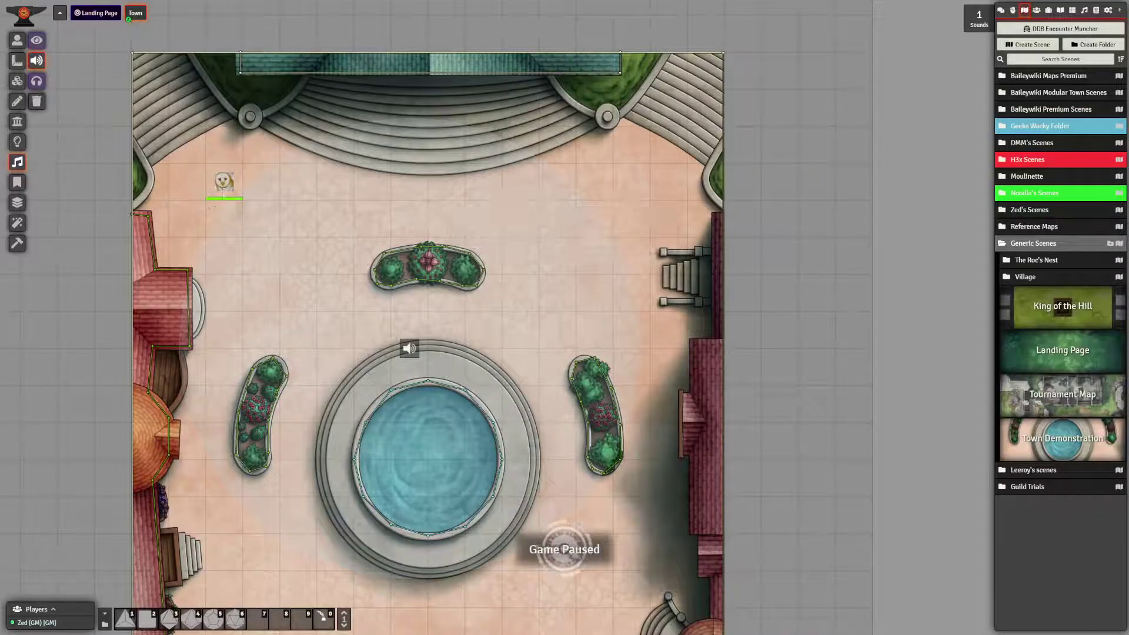
# Test the updated fountain sound by moving the token one square south-east and back to the plaza's north-west corner.
pyautogui.click(17, 40)
pyautogui.click(225, 187)
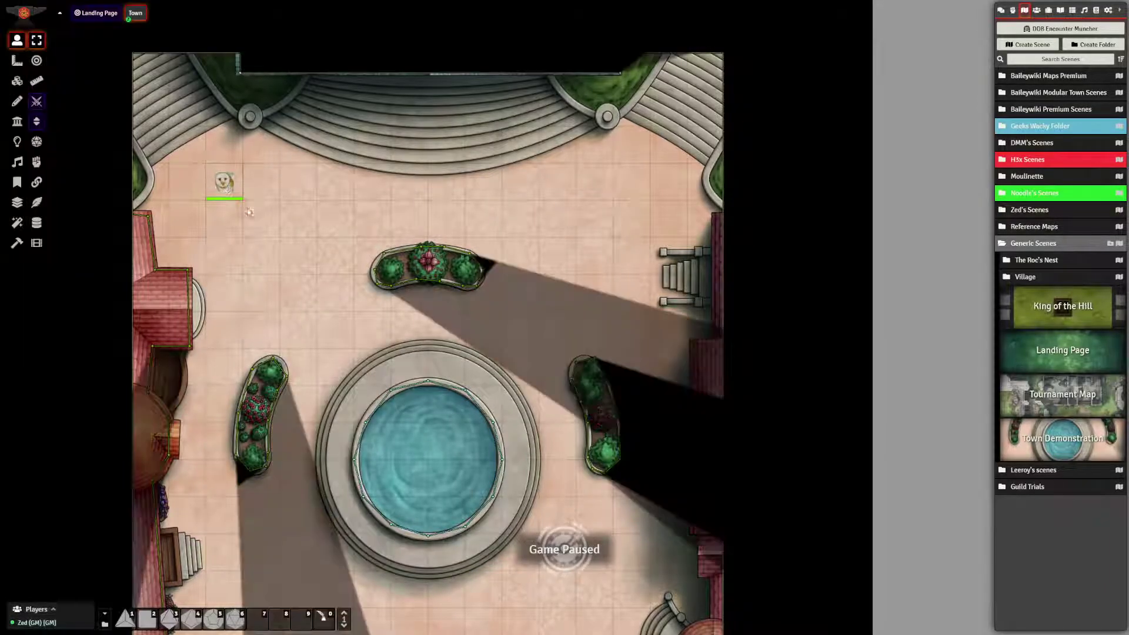
pyautogui.press('Down')
pyautogui.press('Right')
pyautogui.moveTo(256, 223); pyautogui.dragTo(232, 193)
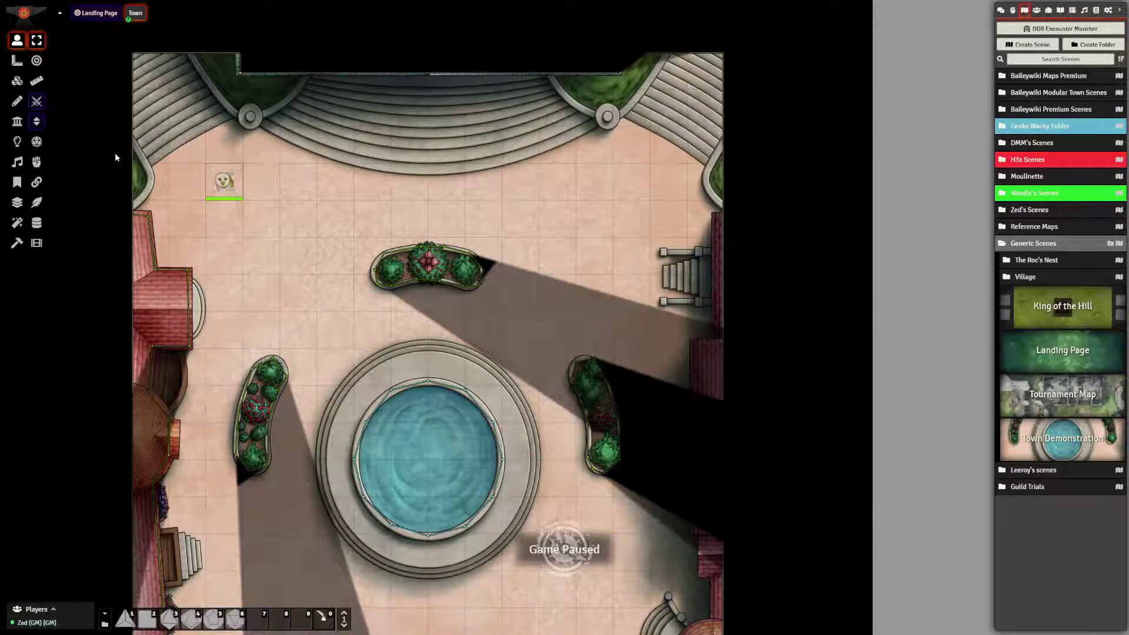
# Open the ambient sound at the fountain's rim and delete it from the scene.
pyautogui.click(17, 162)
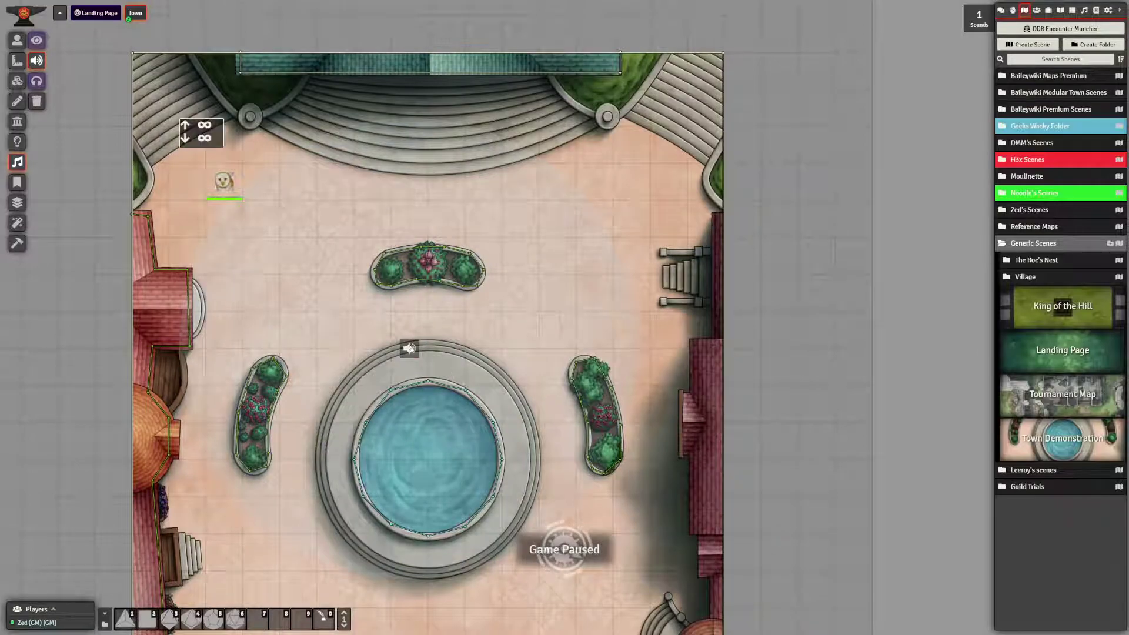
pyautogui.doubleClick(411, 349)
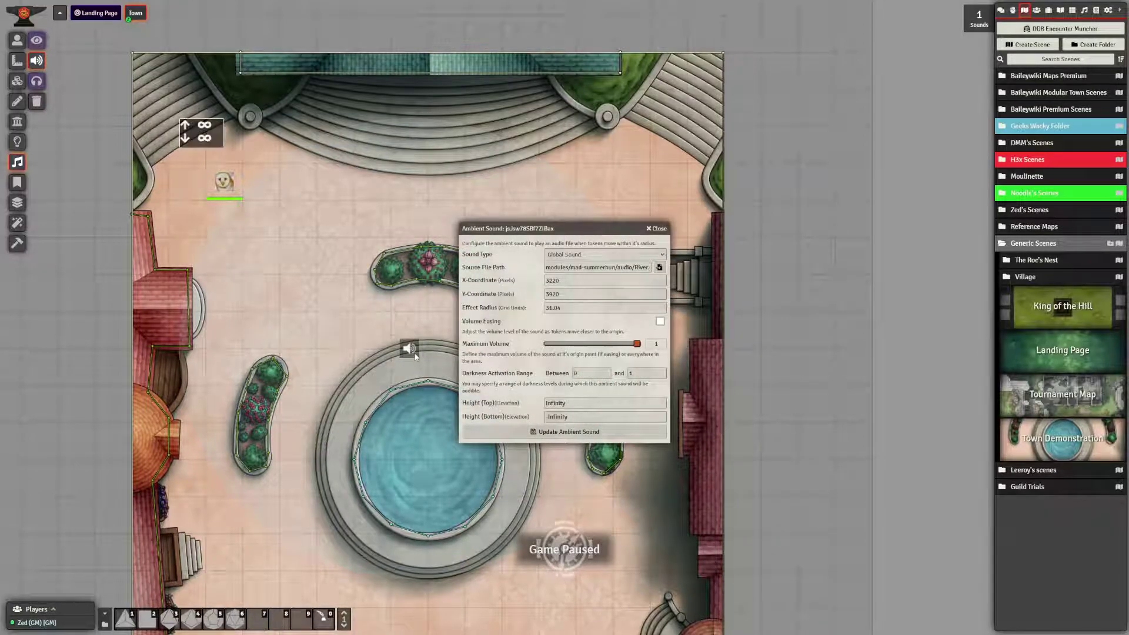
pyautogui.press('Delete')
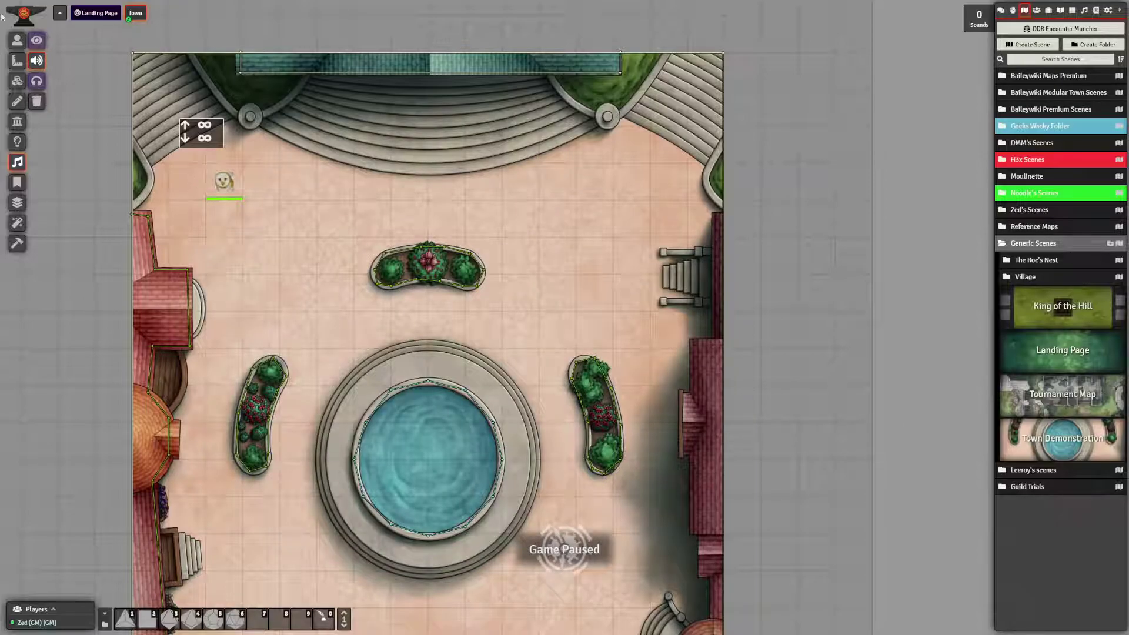
# Review the Observer token's vision and resource settings, and close its configuration and character sheet.
pyautogui.click(17, 40)
pyautogui.doubleClick(224, 181)
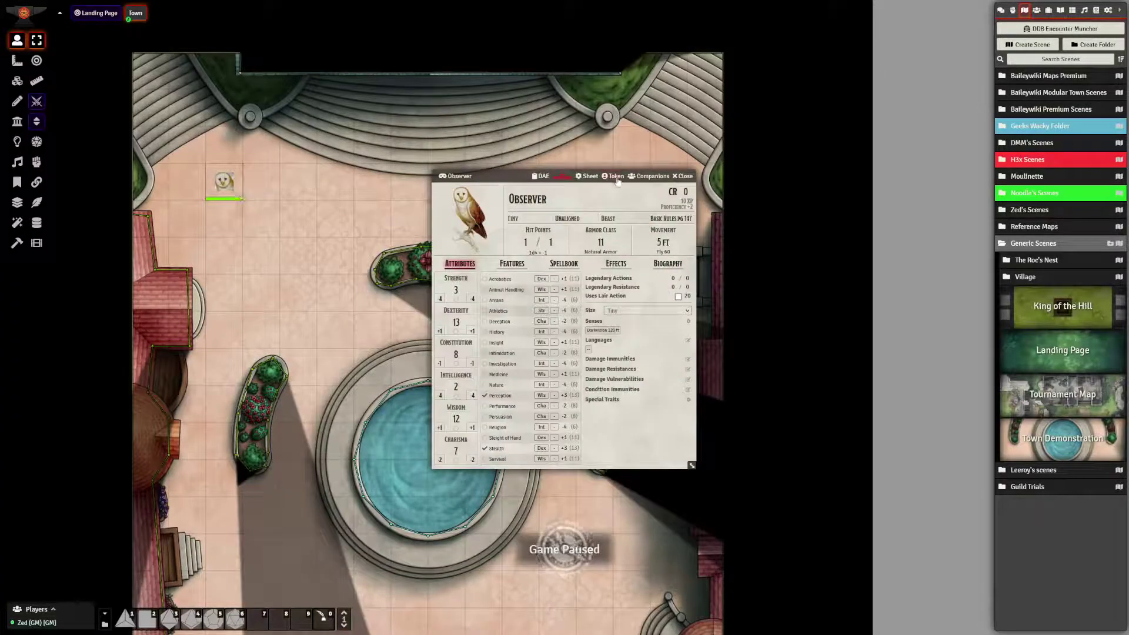
pyautogui.click(617, 178)
pyautogui.click(327, 195)
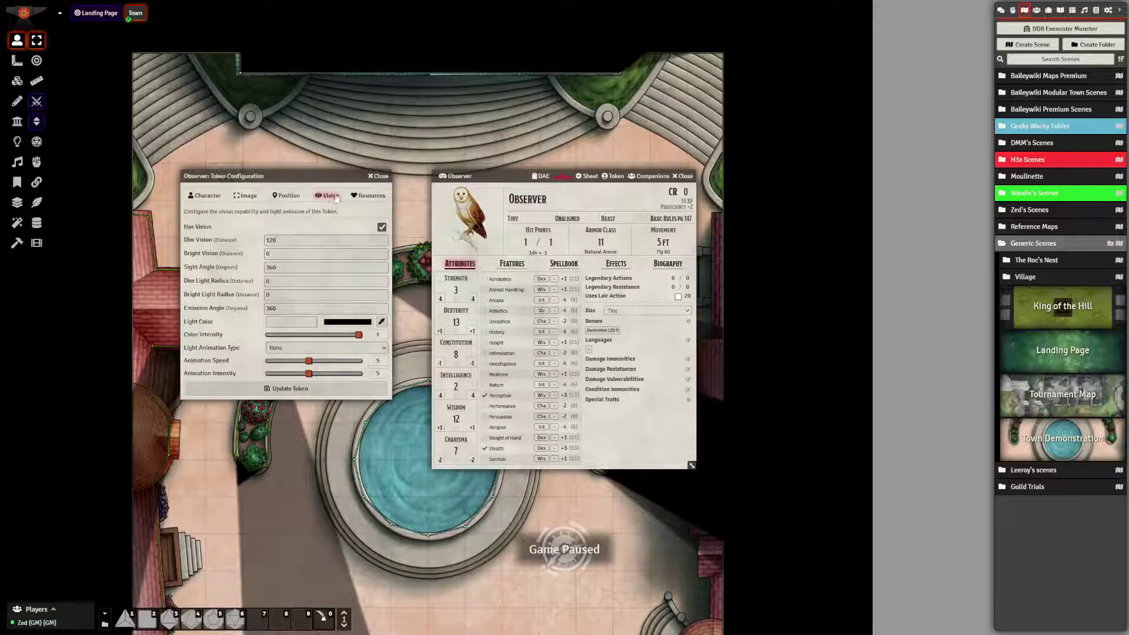
pyautogui.click(369, 196)
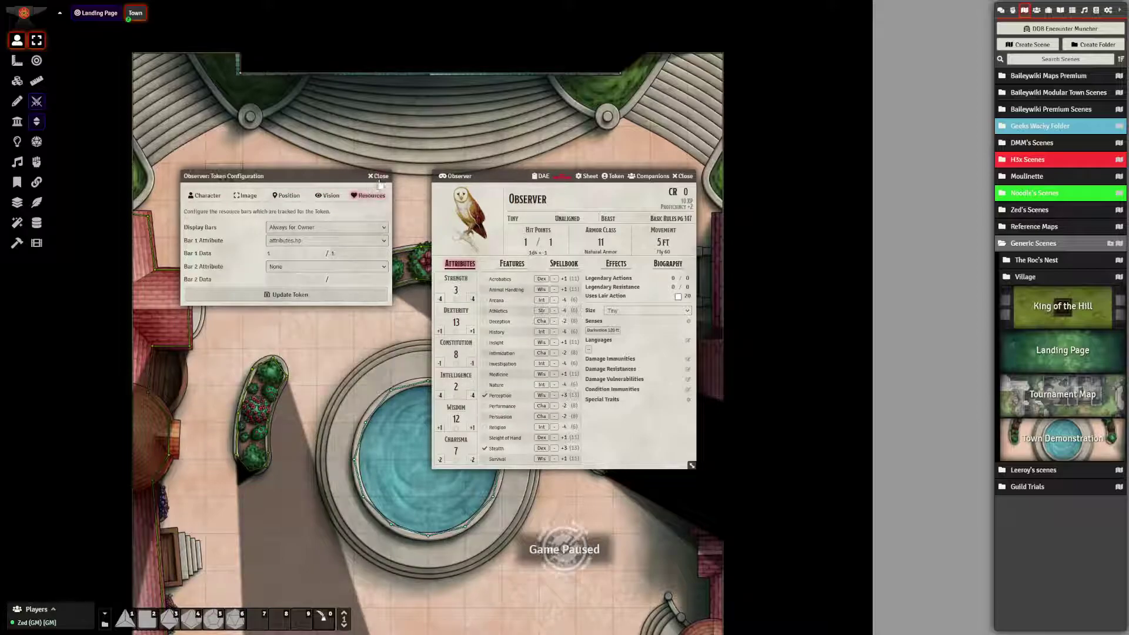
pyautogui.click(378, 176)
pyautogui.press('Escape')
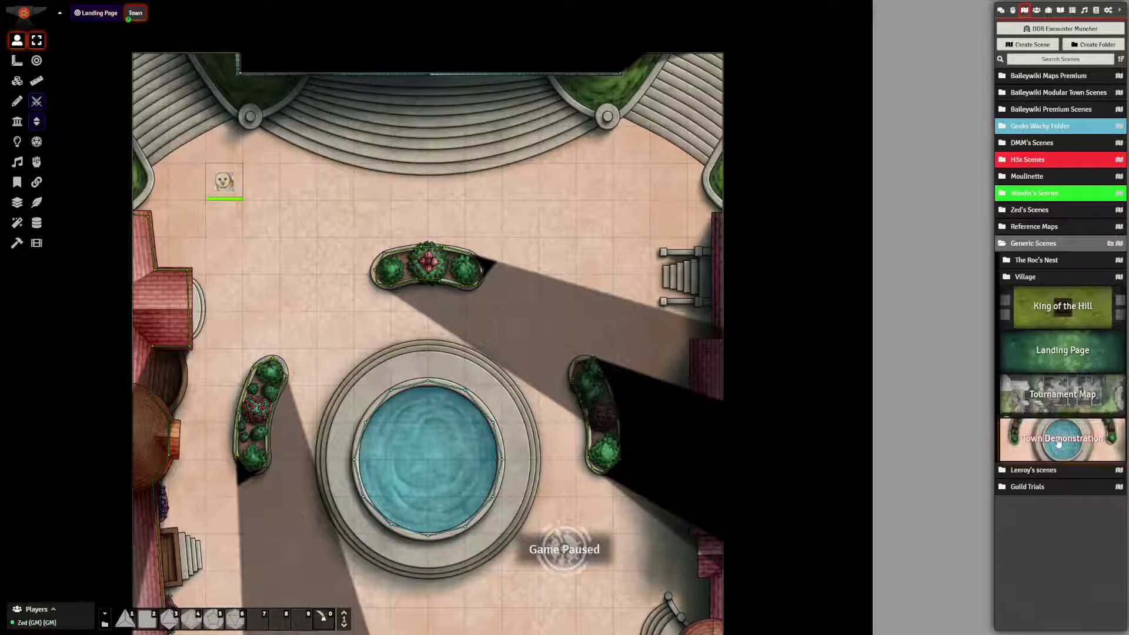
# Review the audio playlist and playlist sound options in the Town Demonstration scene configuration, and close it without saving.
pyautogui.rightClick(1052, 458)
pyautogui.click(1036, 300)
pyautogui.scroll(-3, 739, 468)
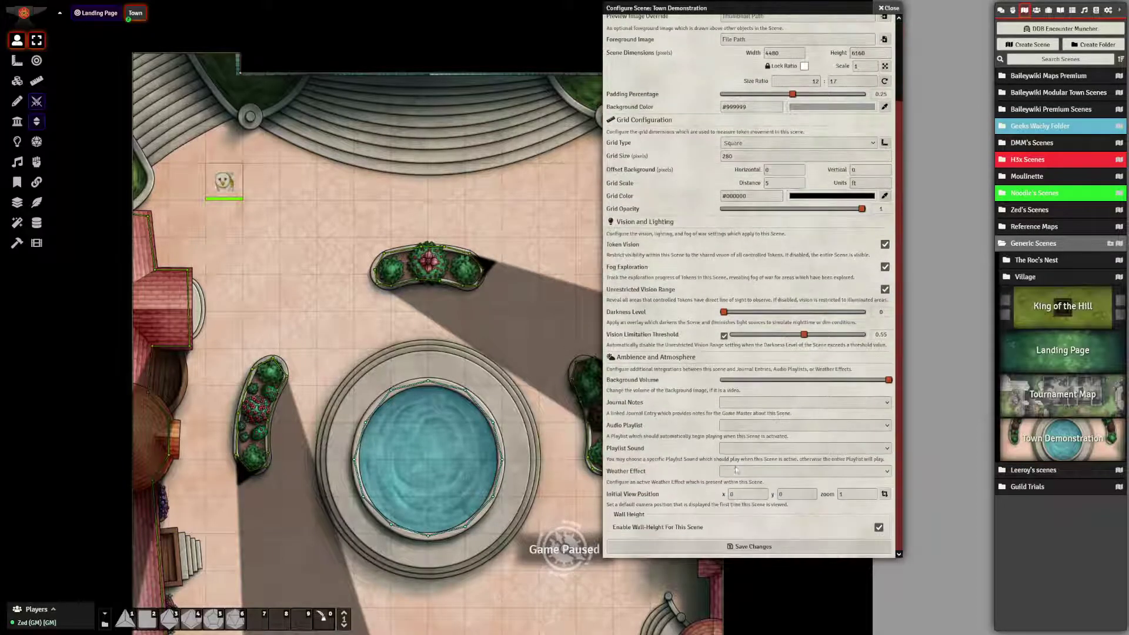
pyautogui.click(742, 453)
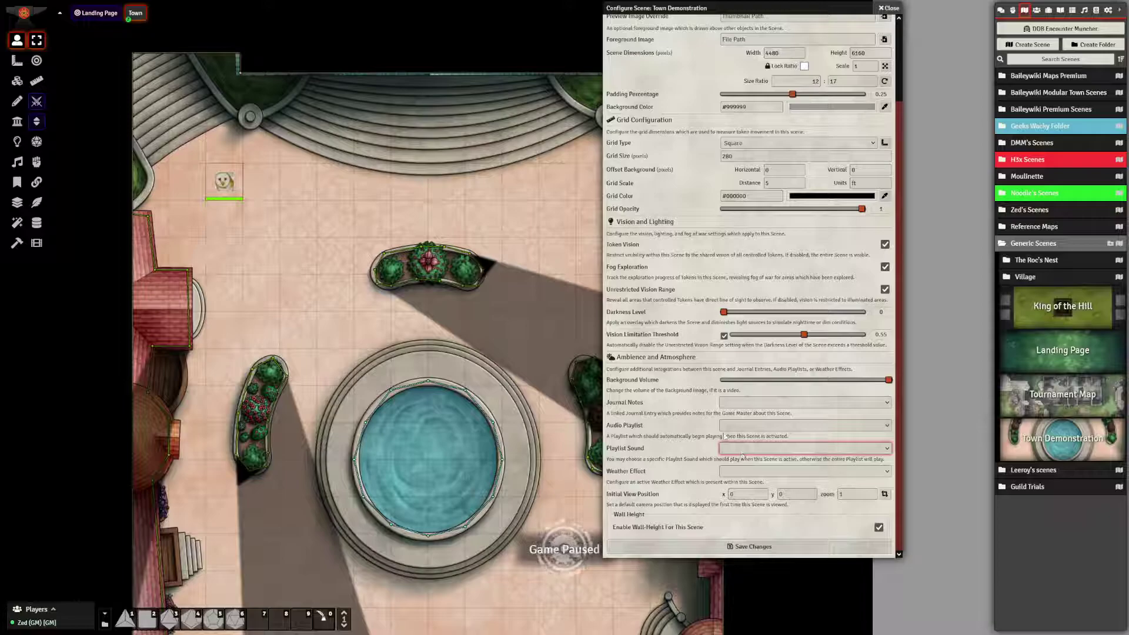
pyautogui.click(729, 430)
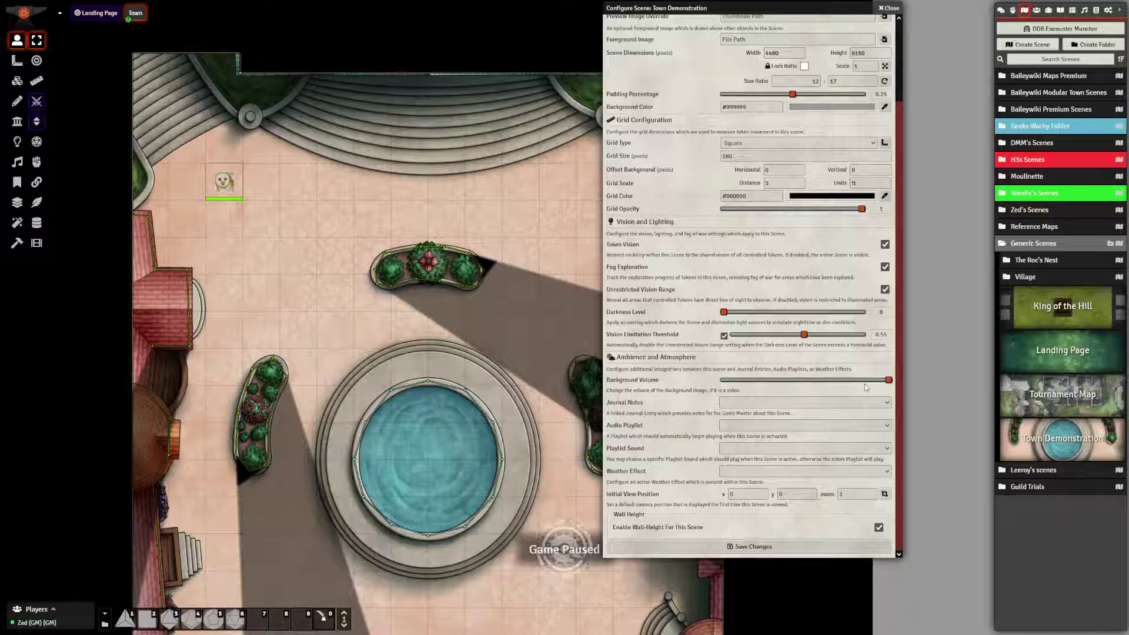
pyautogui.press('F11')
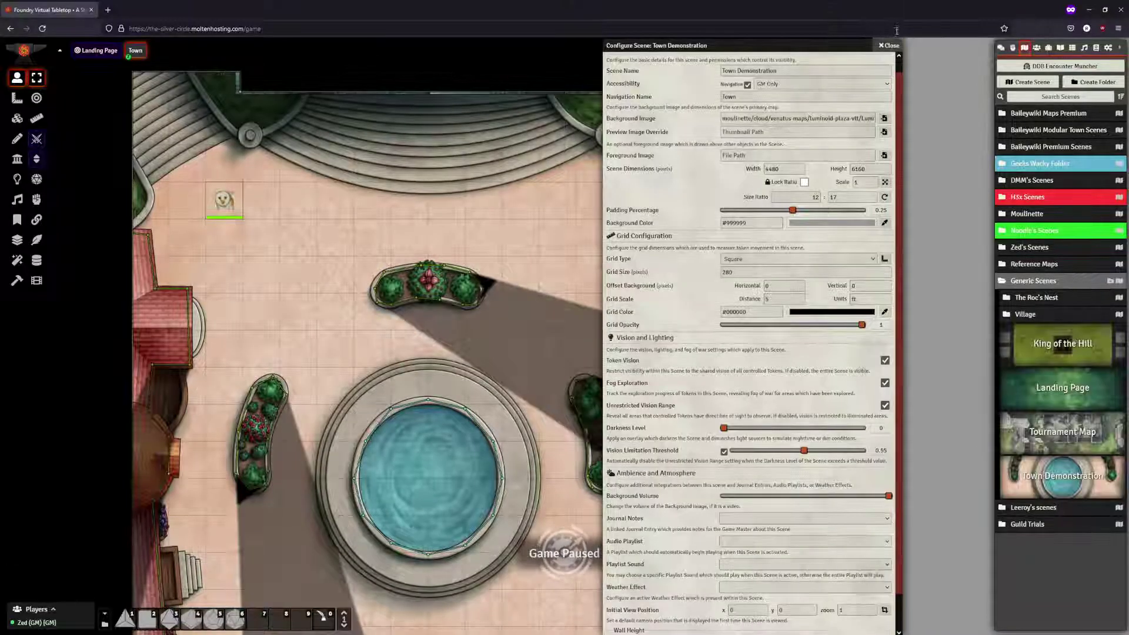
pyautogui.click(888, 45)
pyautogui.press('F11')
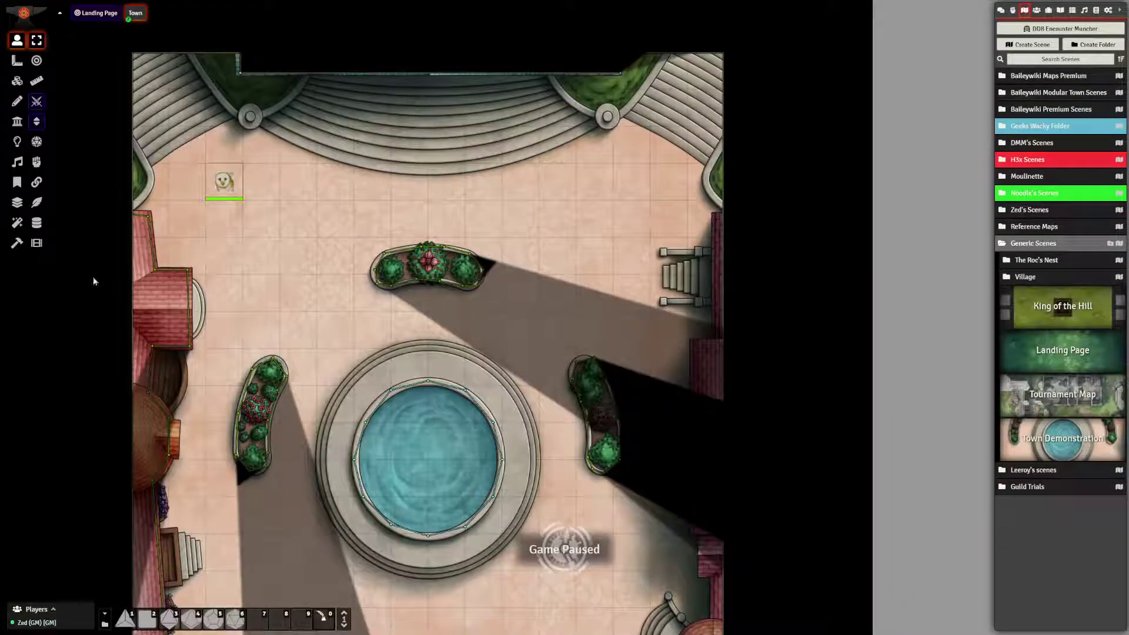
pyautogui.click(24, 163)
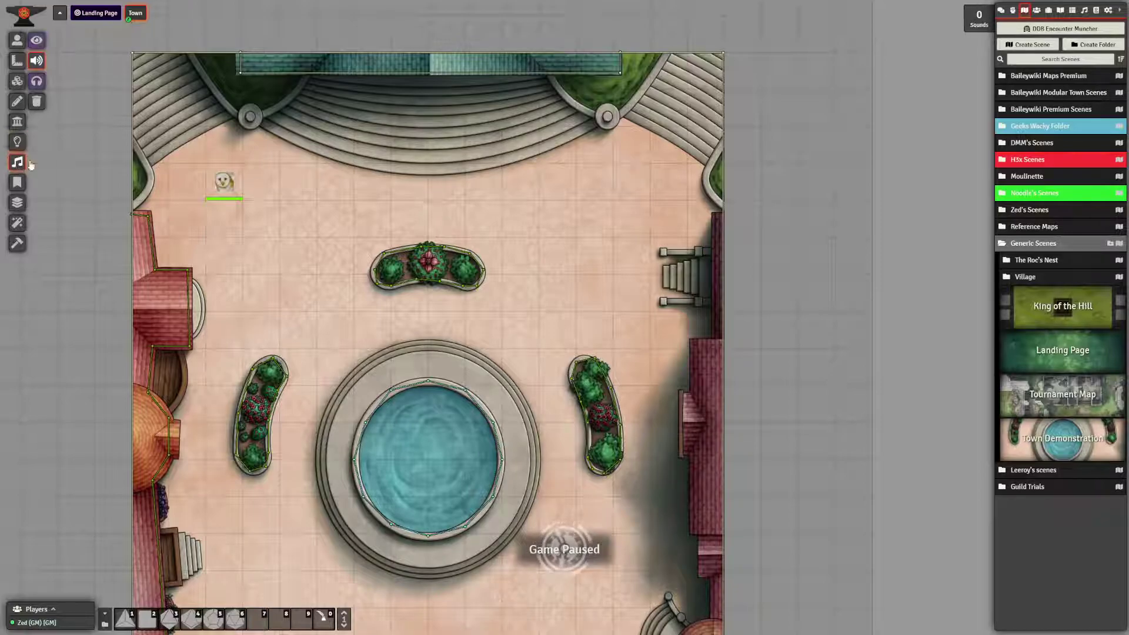
pyautogui.click(36, 103)
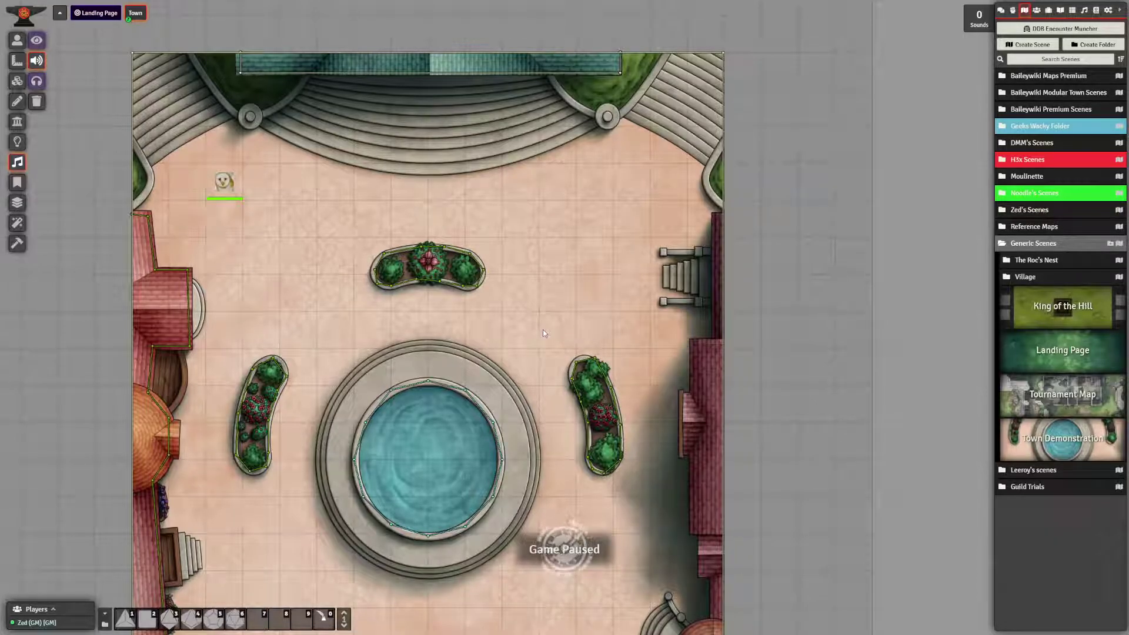
pyautogui.click(17, 40)
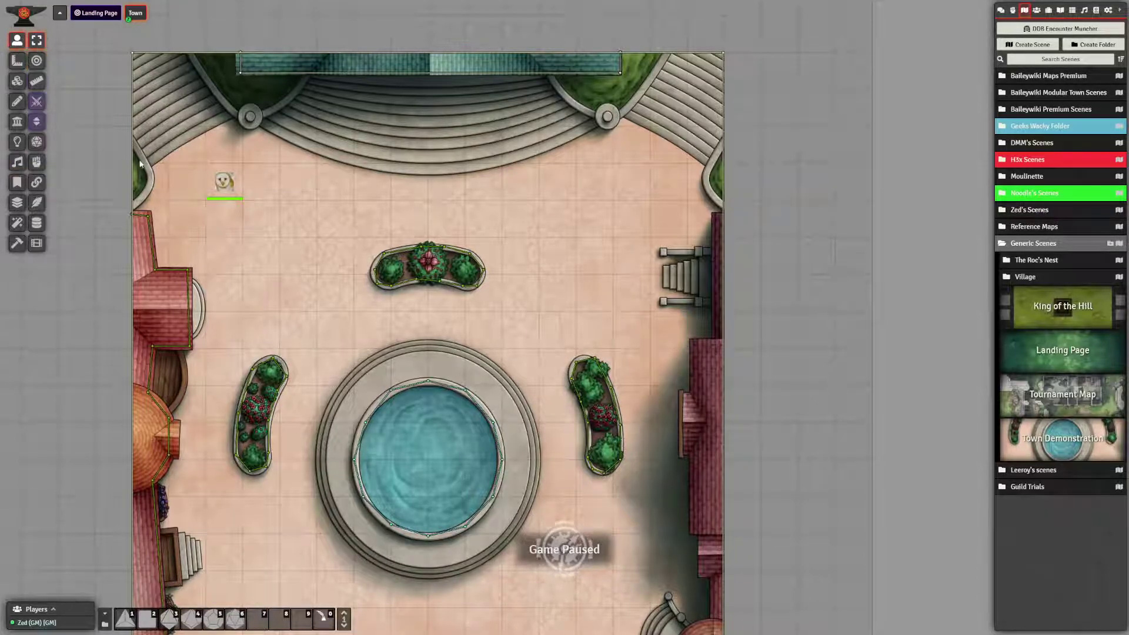
pyautogui.click(17, 162)
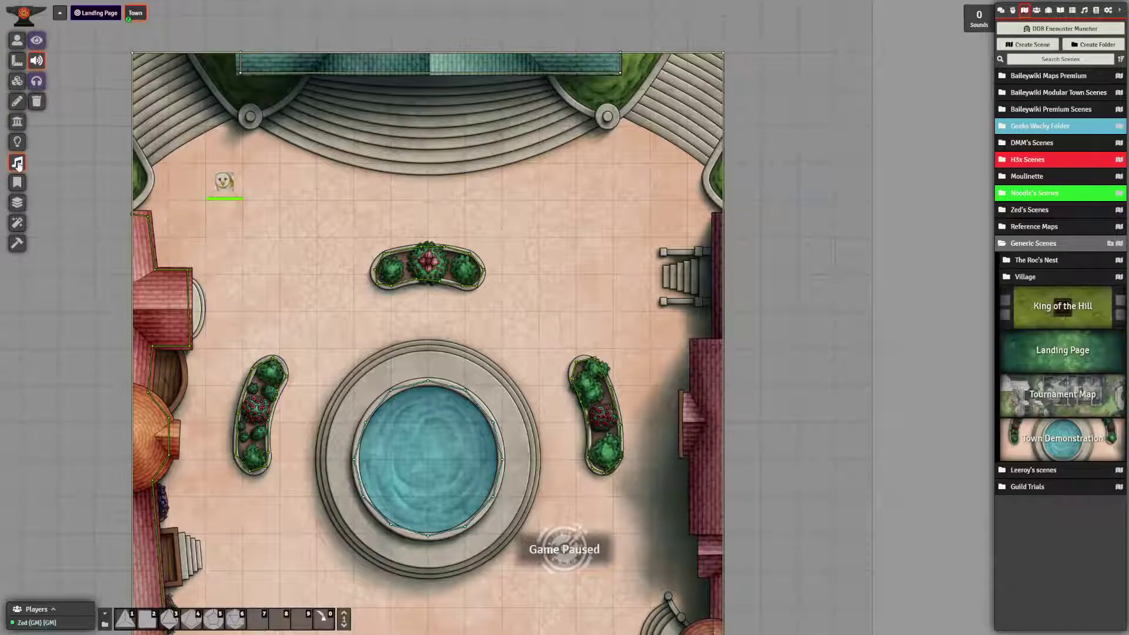
pyautogui.click(17, 40)
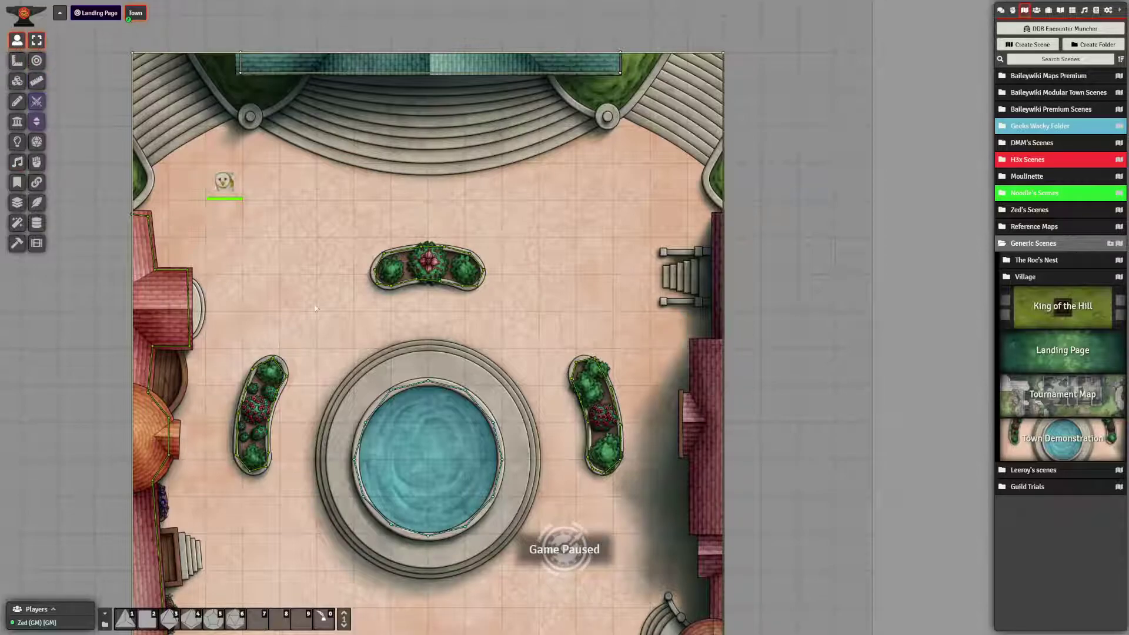